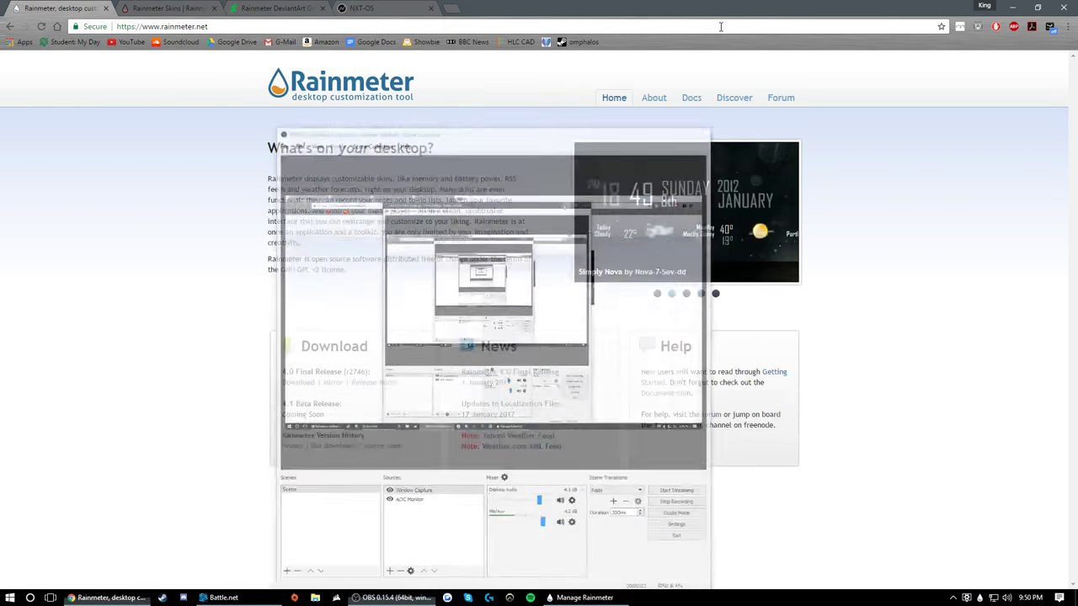
Start downloading the Rainmeter 4.0 installer from rainmeter.net, then cancel the download.
drag(874, 6, 709, 6)
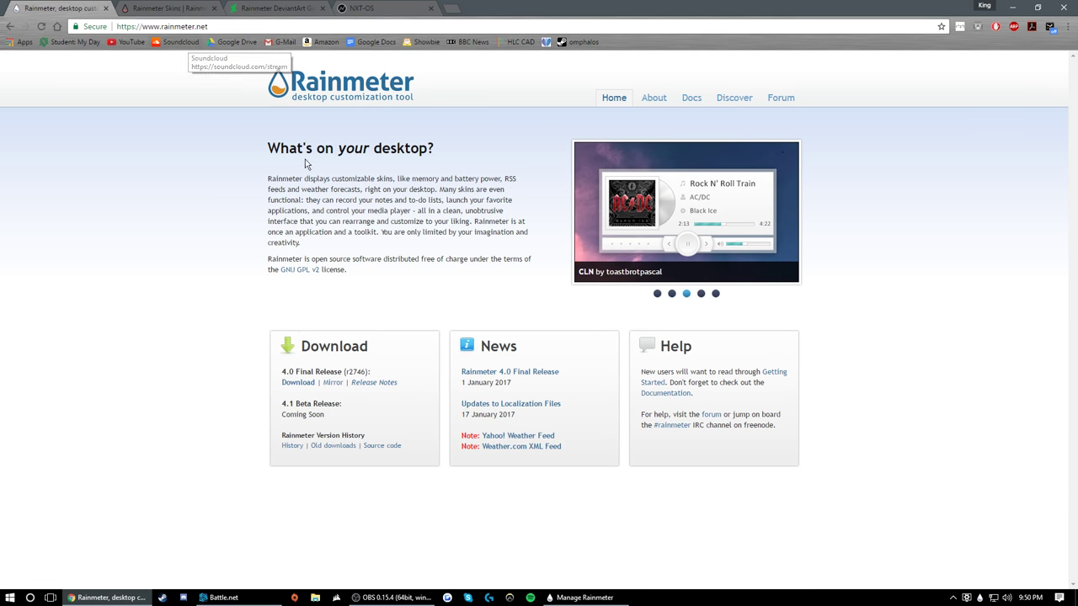
click(310, 387)
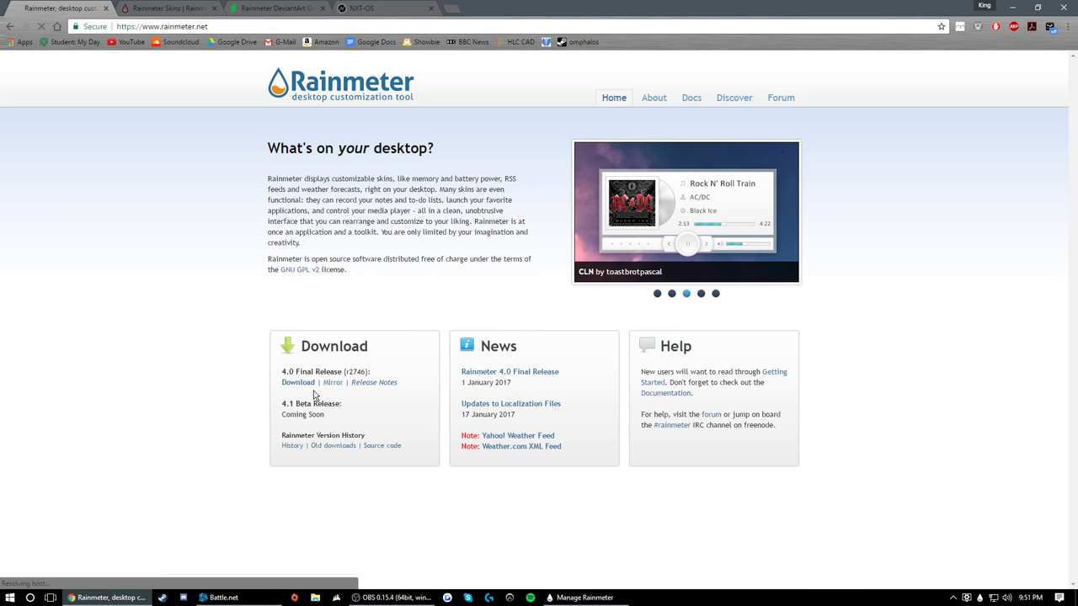
click(117, 576)
click(133, 558)
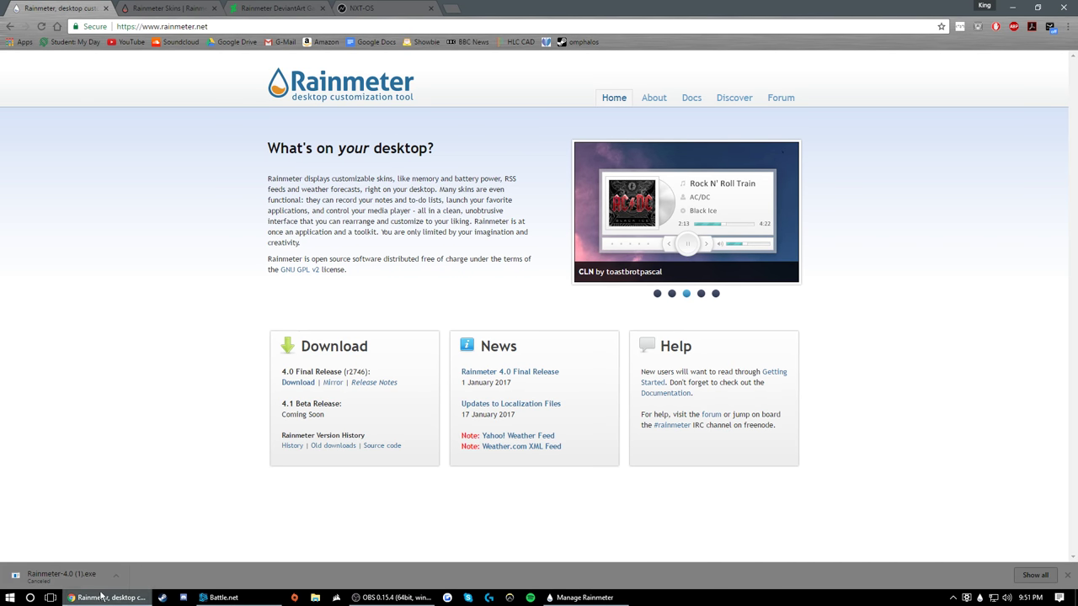
Minimize Chrome and the Manage Rainmeter window to reveal the bare wallpaper.
click(1012, 6)
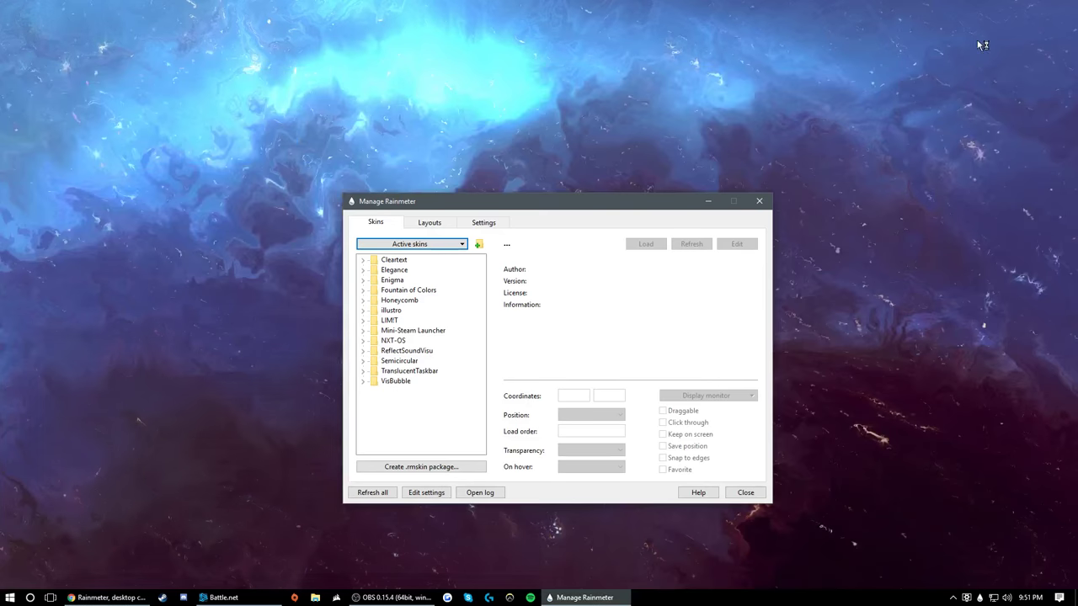
click(708, 201)
click(581, 597)
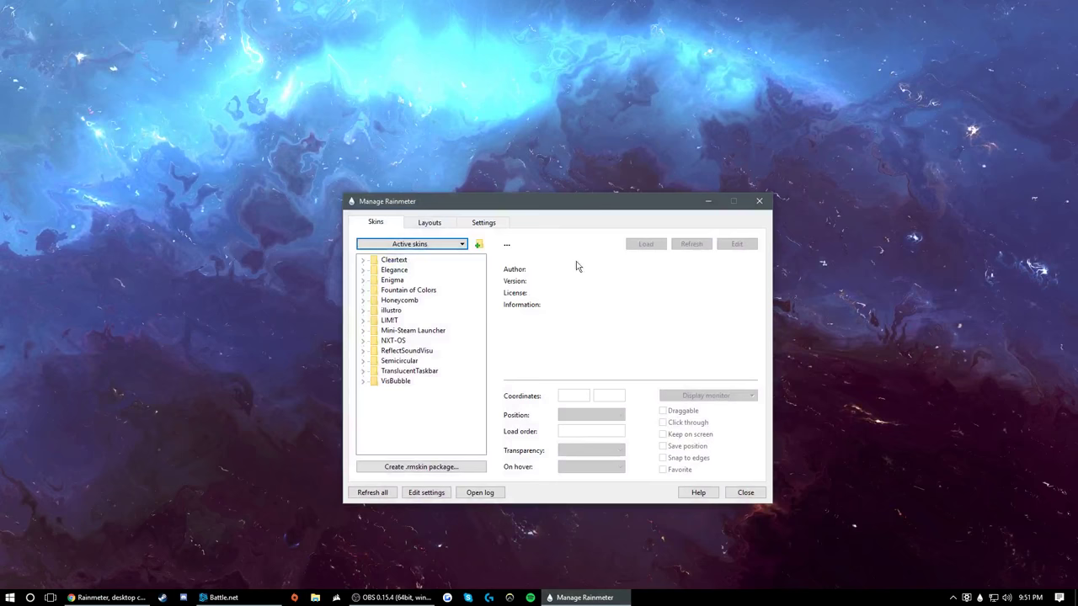
drag(578, 207, 568, 161)
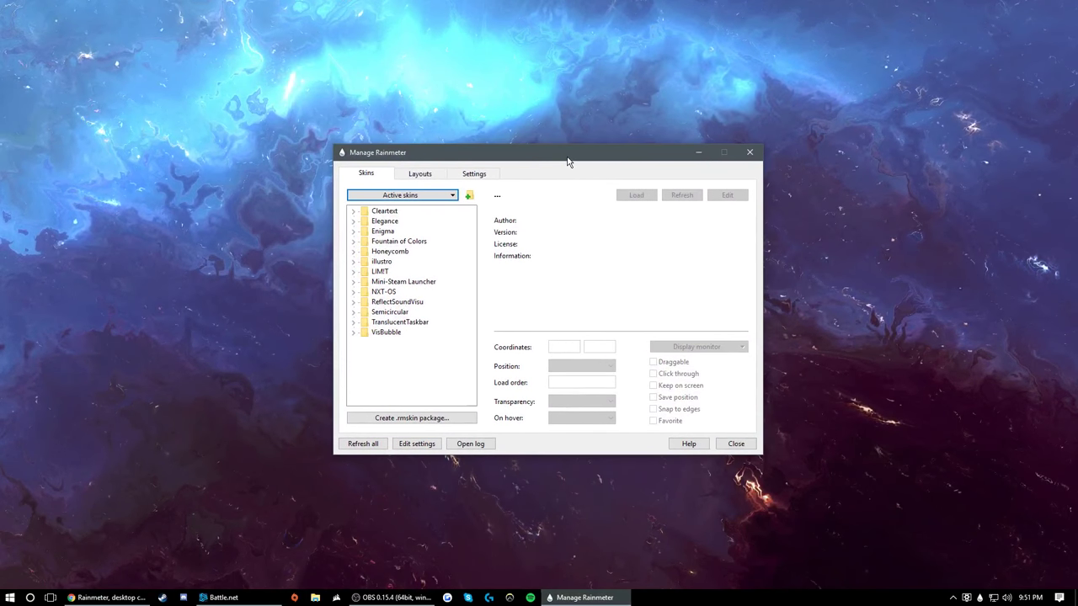
click(698, 153)
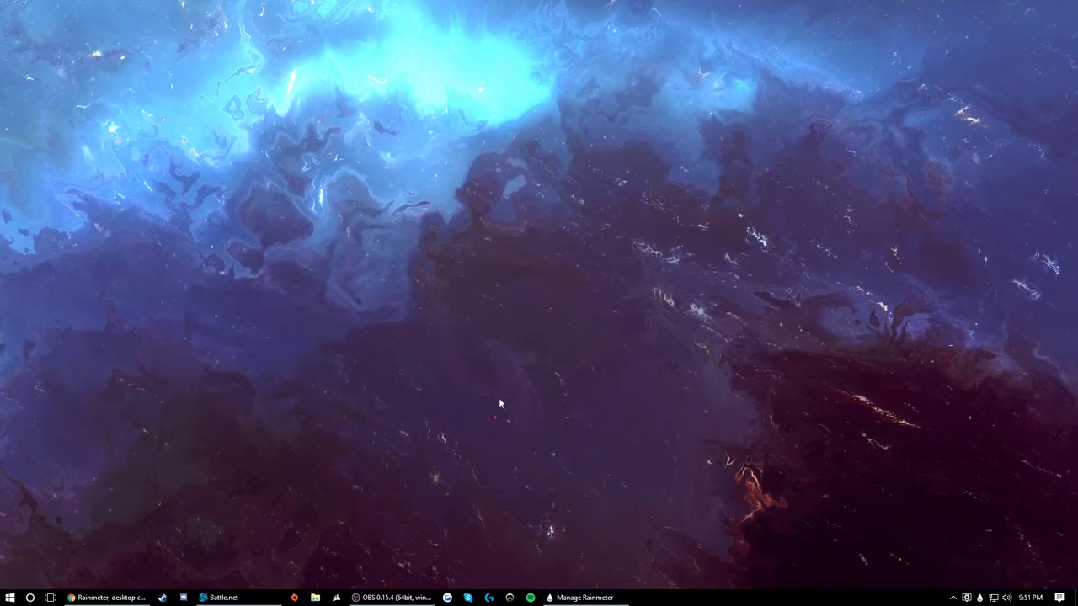
right_click(447, 277)
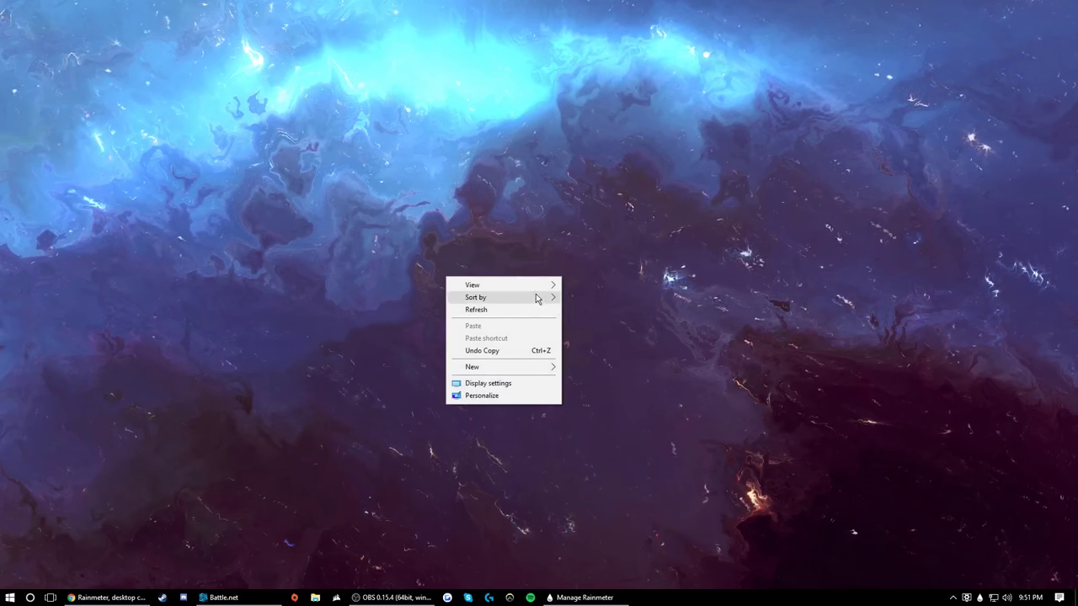
mouse_move(540, 286)
click(618, 354)
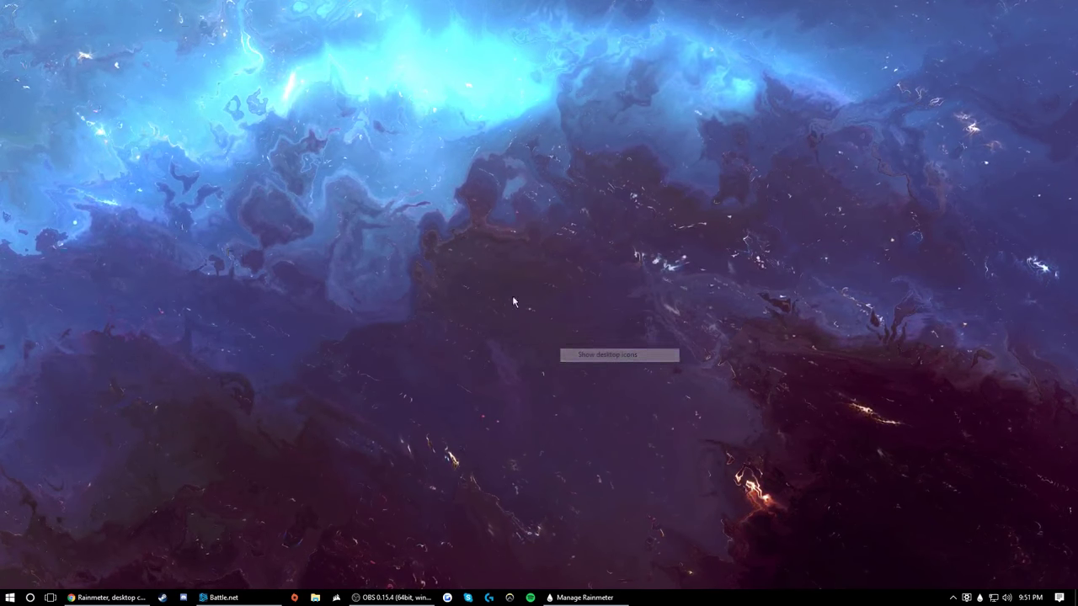
drag(426, 2, 93, 459)
drag(216, 352, 215, 401)
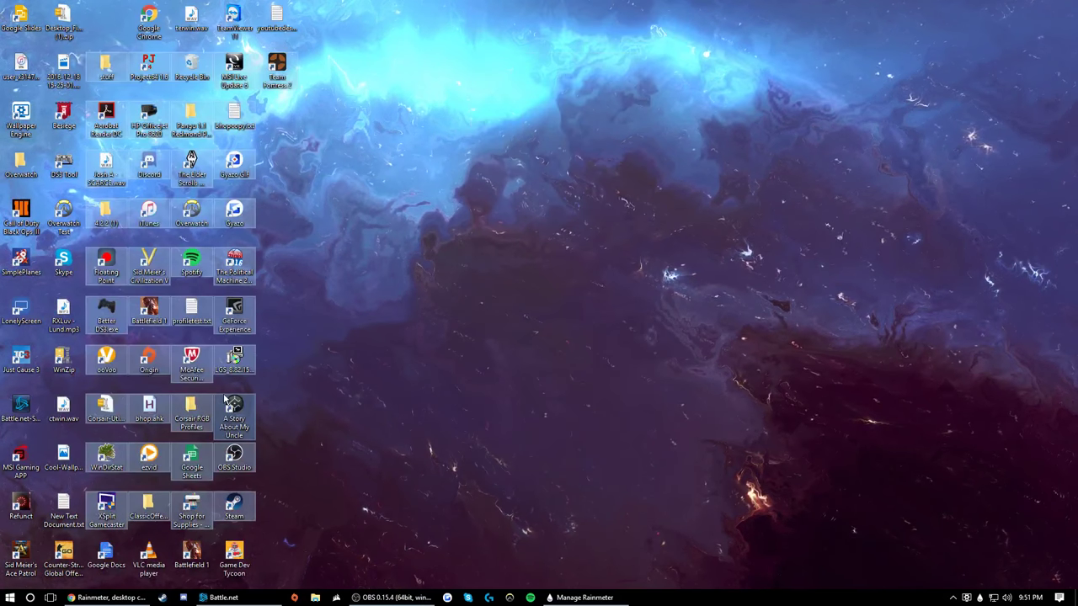
click(389, 430)
drag(287, 80, 117, 32)
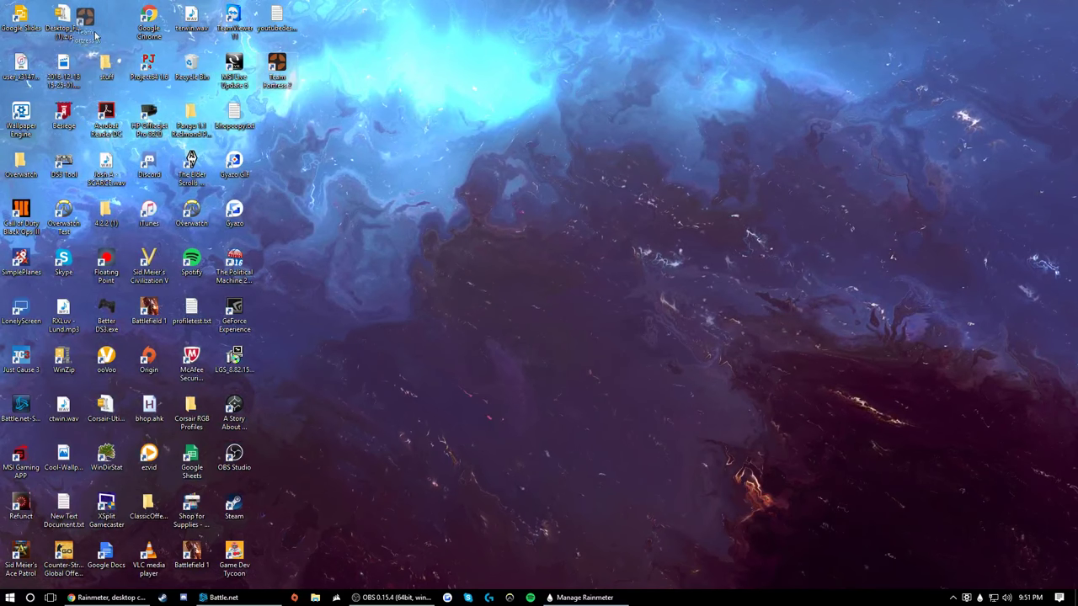
right_click(565, 180)
mouse_move(591, 185)
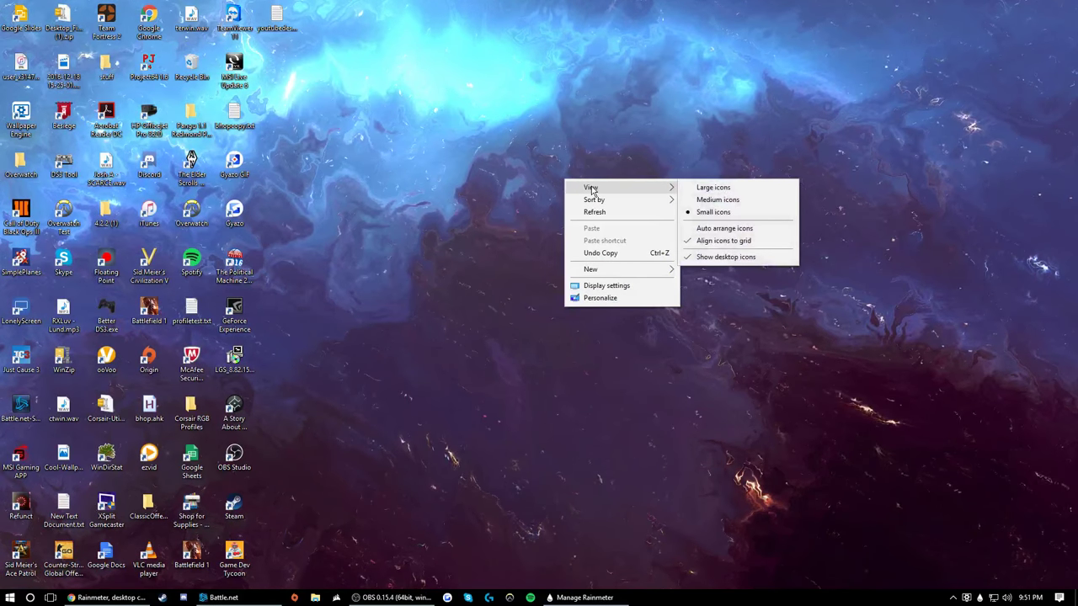
click(735, 260)
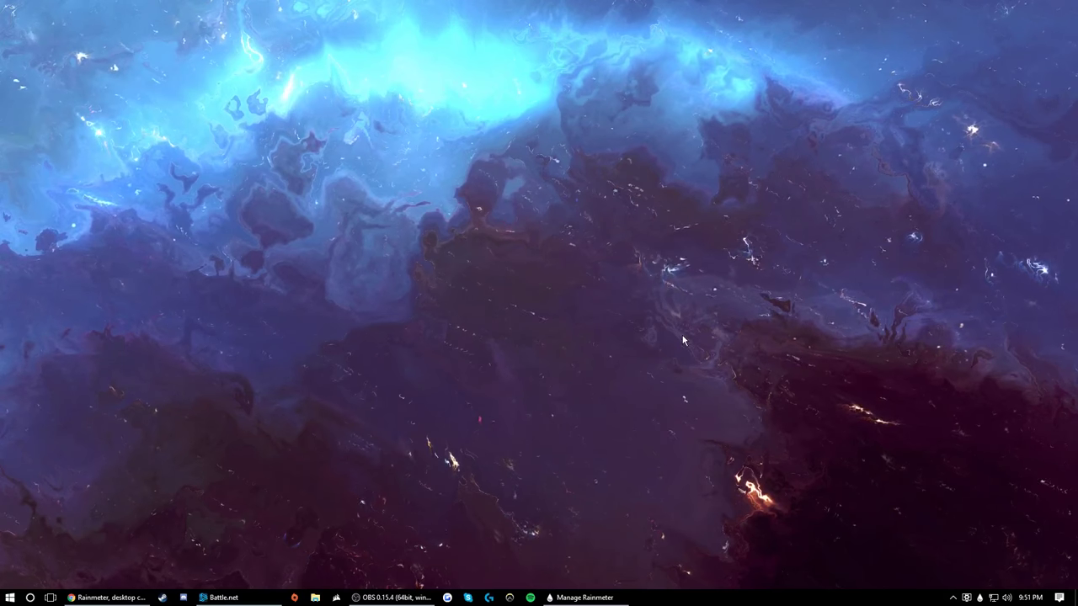
Load the 'illustro default' layout from the Rainmeter manager's saved layouts.
click(135, 597)
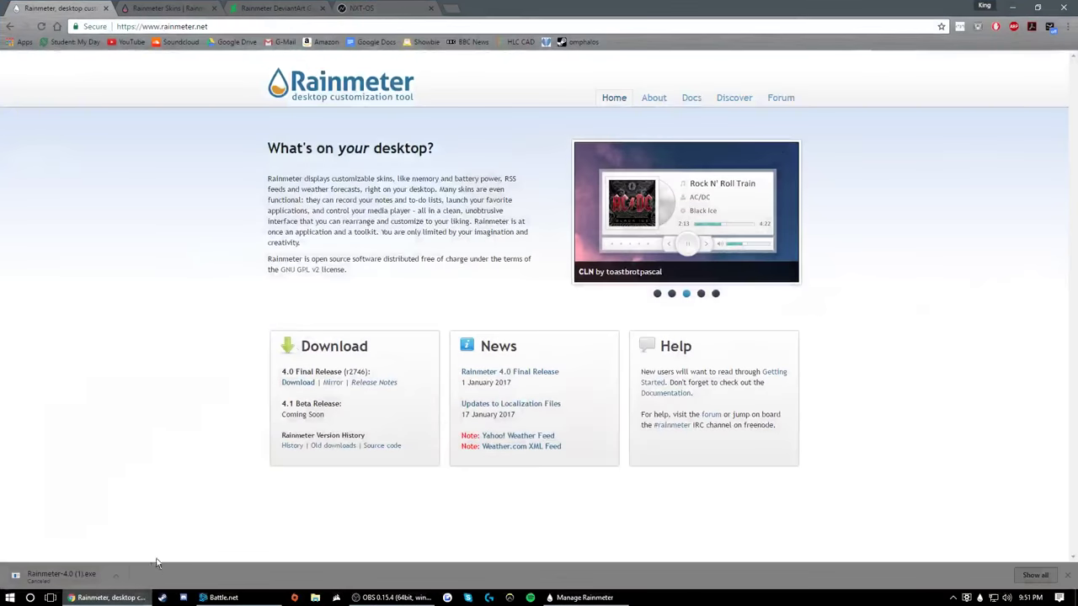
click(1013, 7)
click(584, 597)
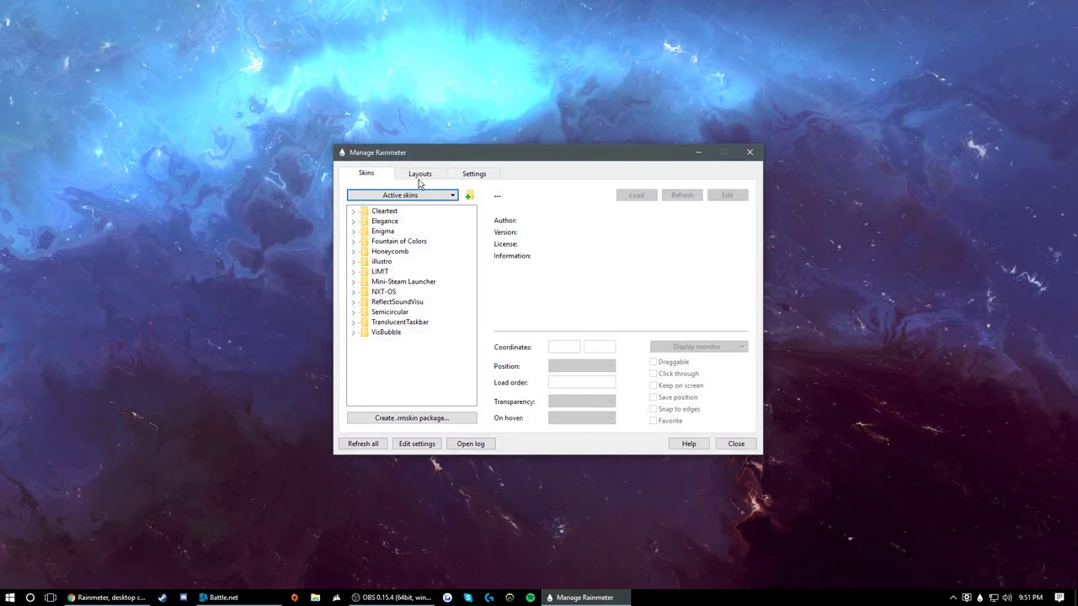
click(419, 177)
click(591, 251)
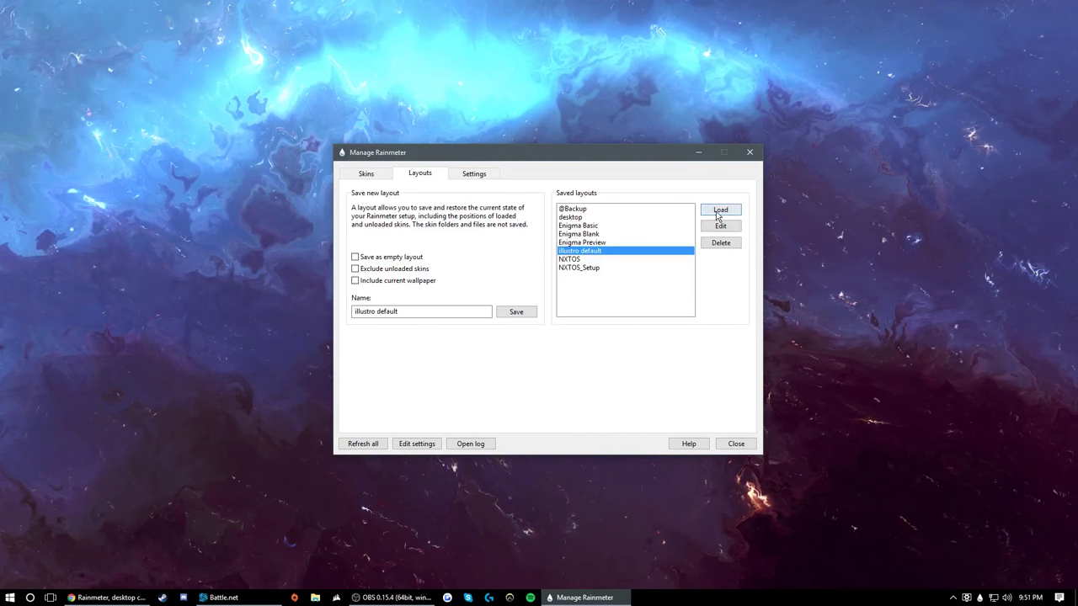
click(720, 210)
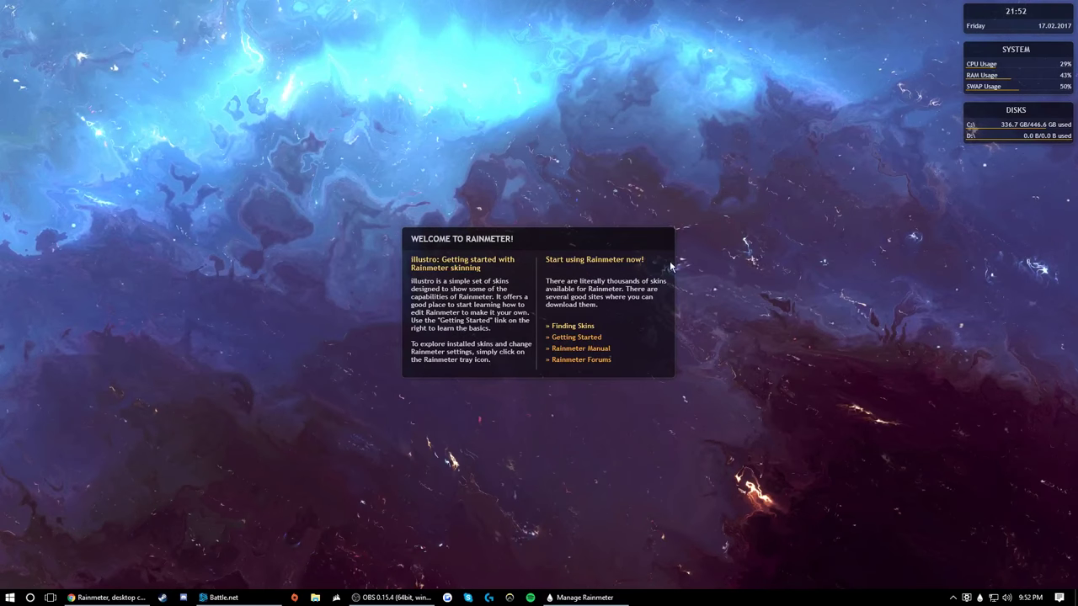
Unload the illustro welcome panel, DISKS, SYSTEM and clock skins from the desktop.
right_click(611, 283)
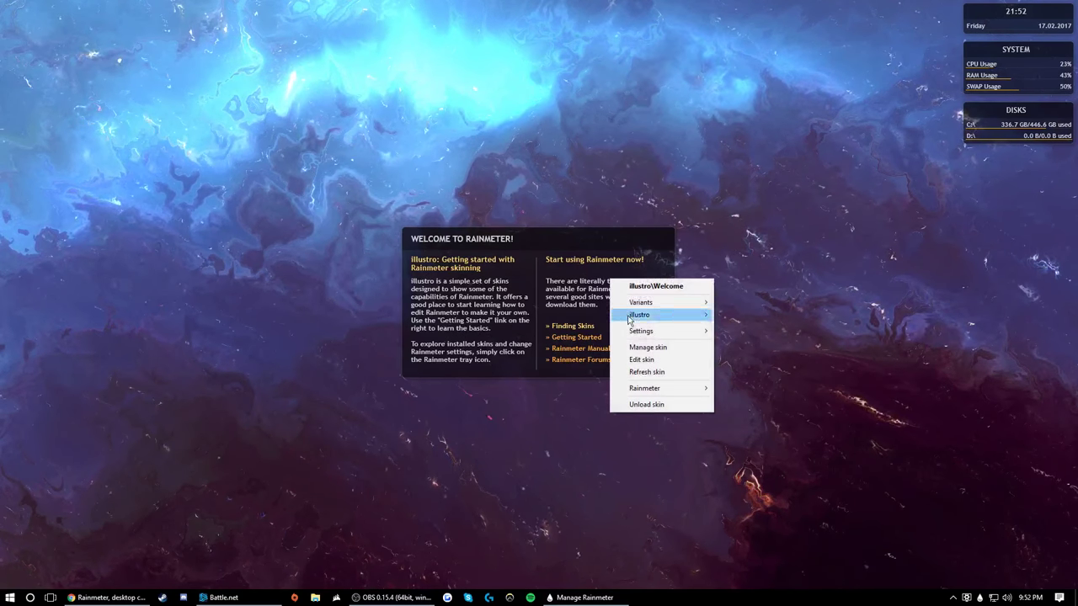
click(658, 407)
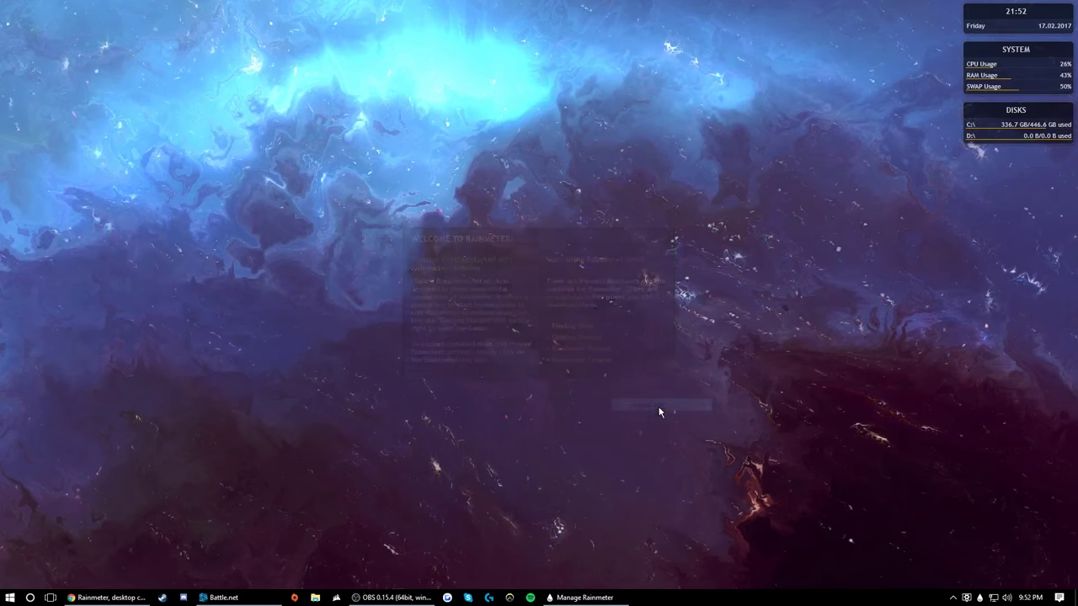
right_click(1000, 109)
click(1016, 236)
right_click(1015, 88)
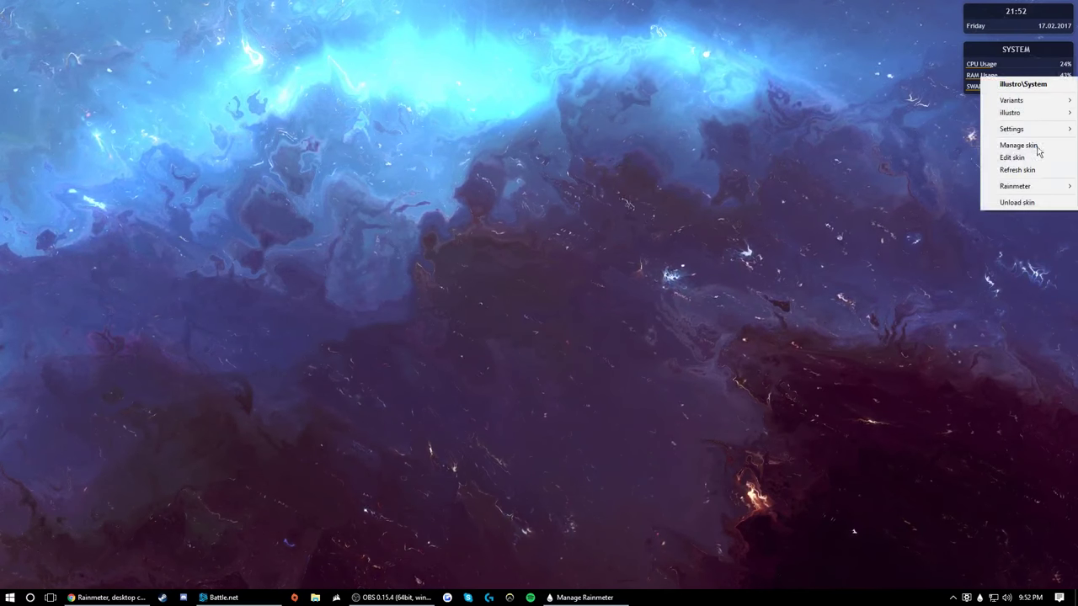
click(1013, 202)
right_click(988, 18)
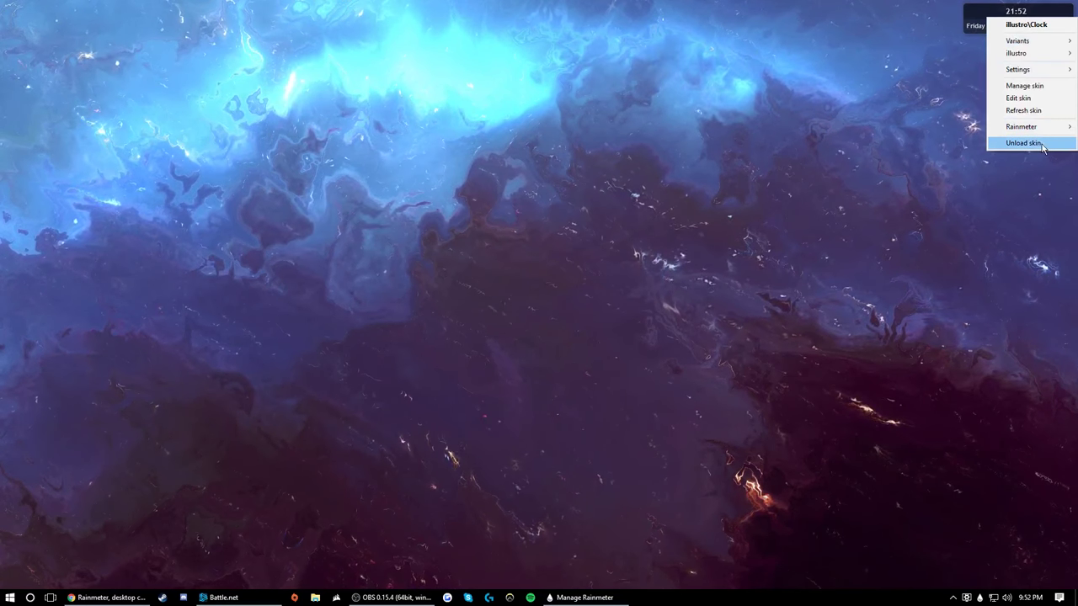
click(1034, 142)
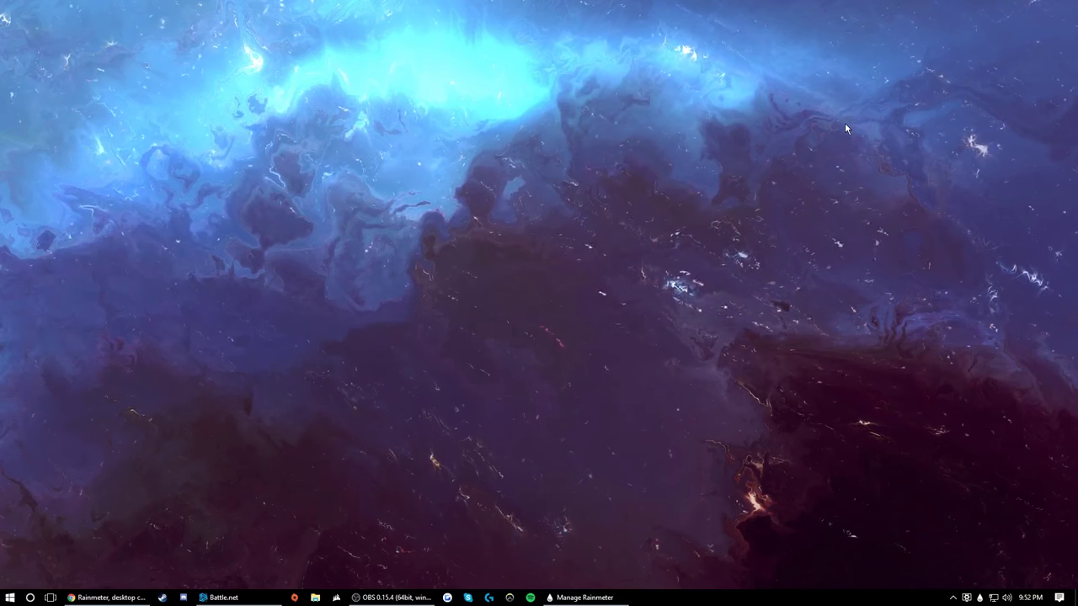
click(584, 597)
click(584, 596)
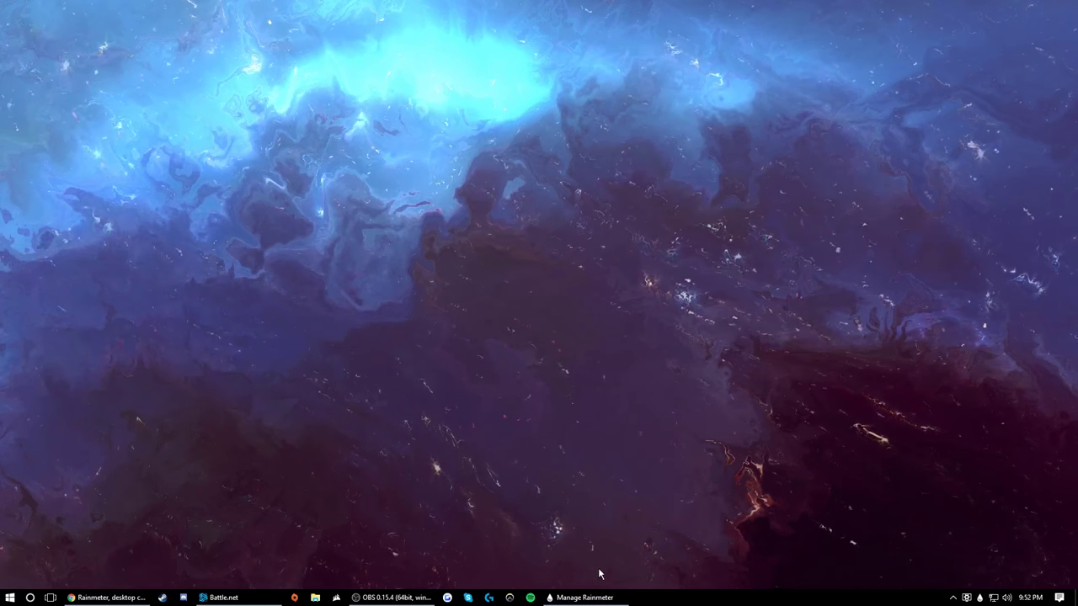
Load the illustro Clock.ini skin from the manager's installed skins list.
click(589, 596)
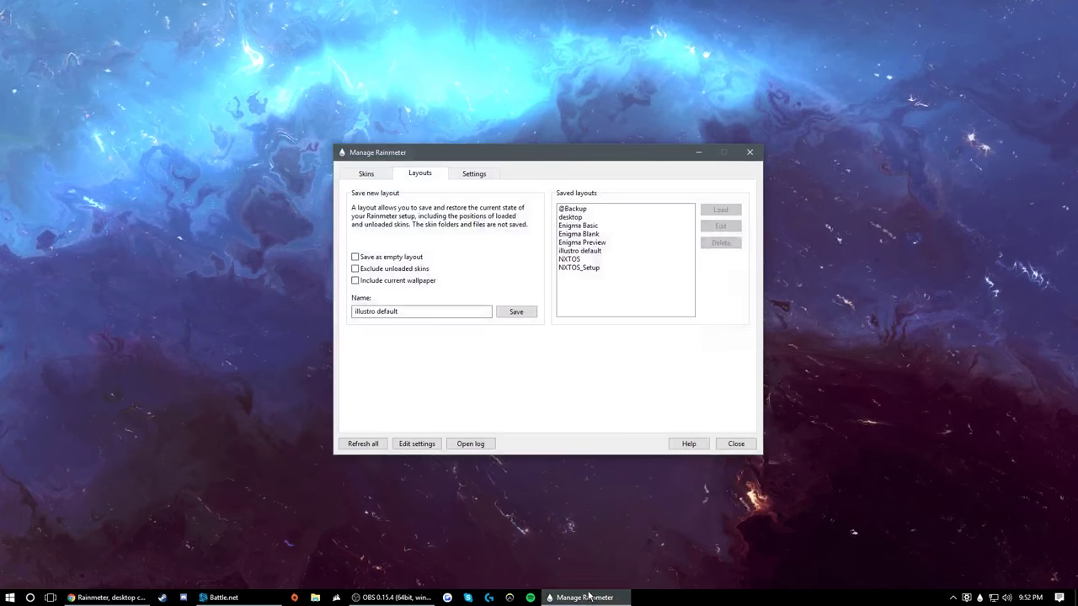
click(367, 173)
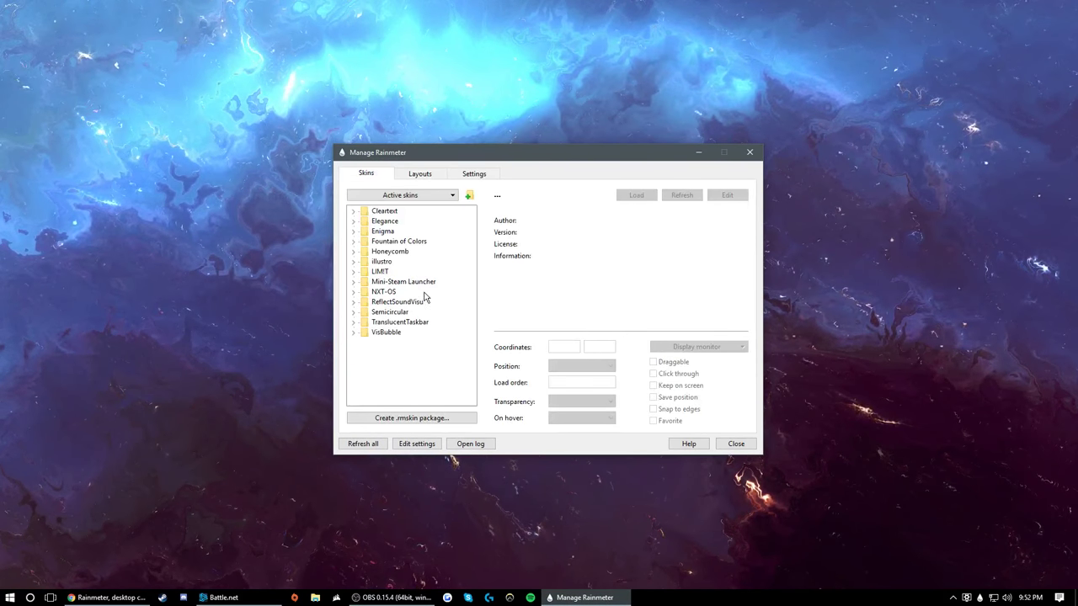
double_click(383, 263)
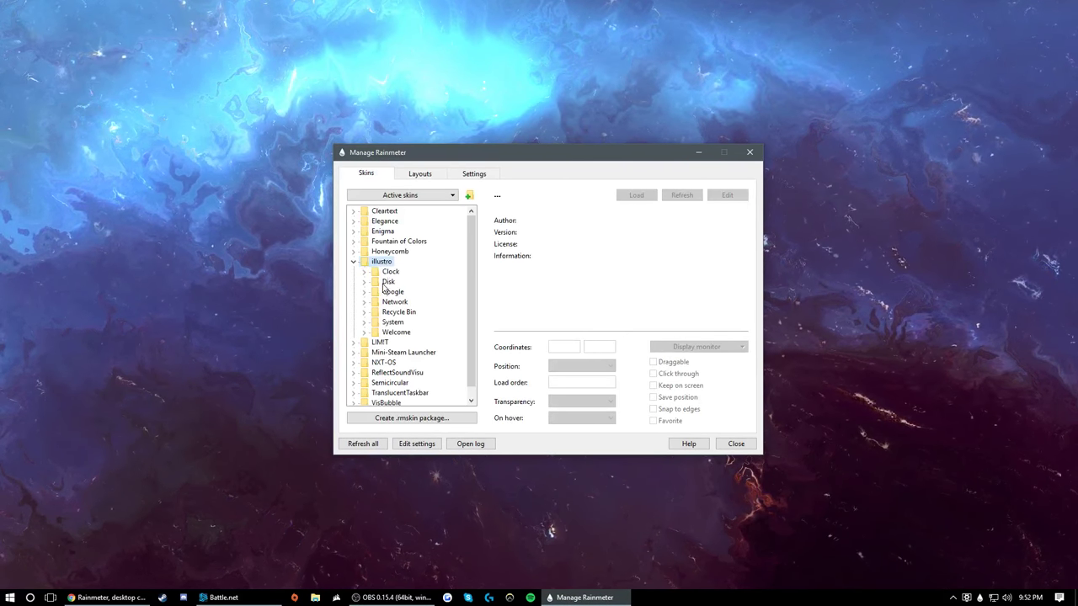
double_click(390, 271)
double_click(404, 281)
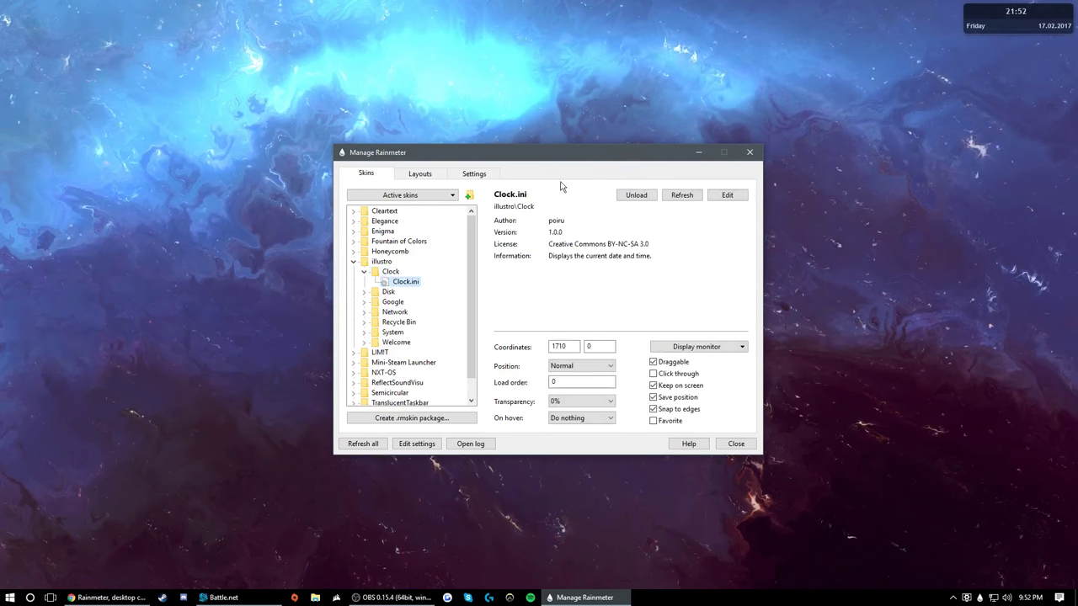
Unload the illustro clock again, collapse the illustro folder, and minimize the manager.
right_click(1064, 25)
click(1057, 147)
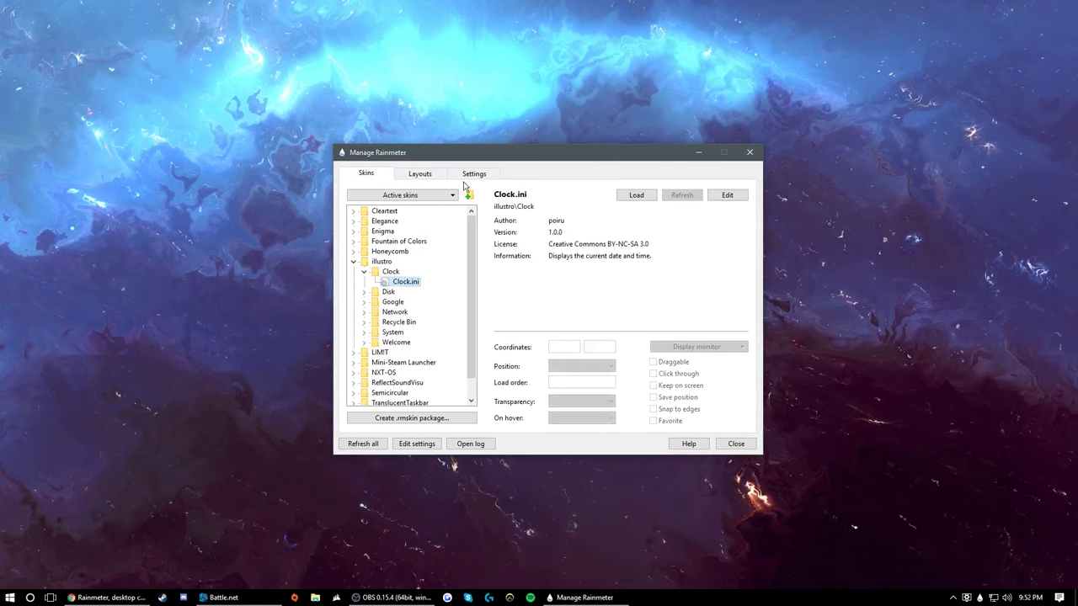
double_click(390, 262)
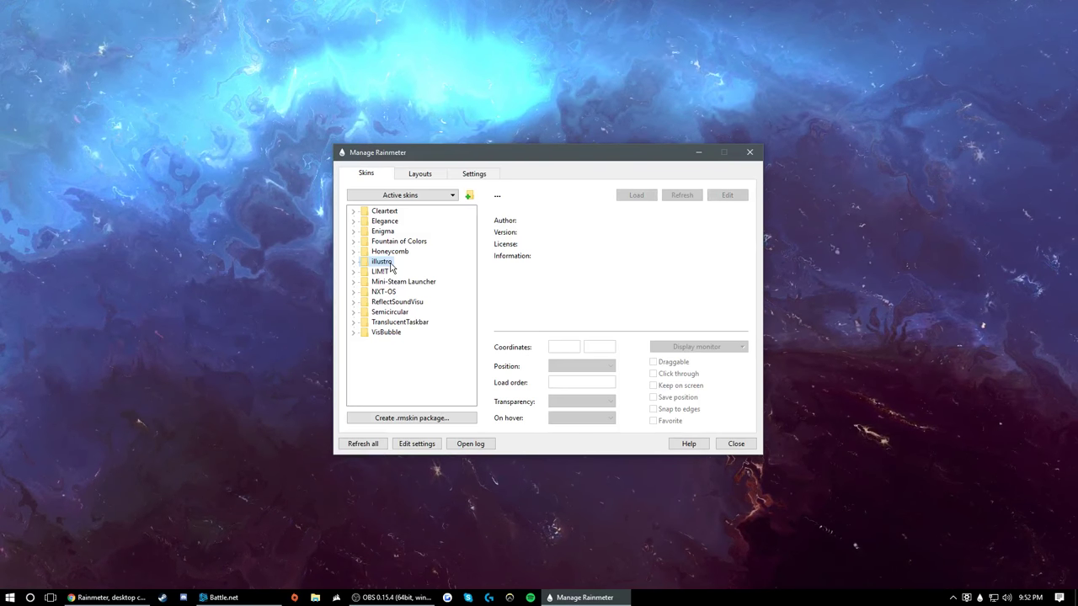
click(698, 152)
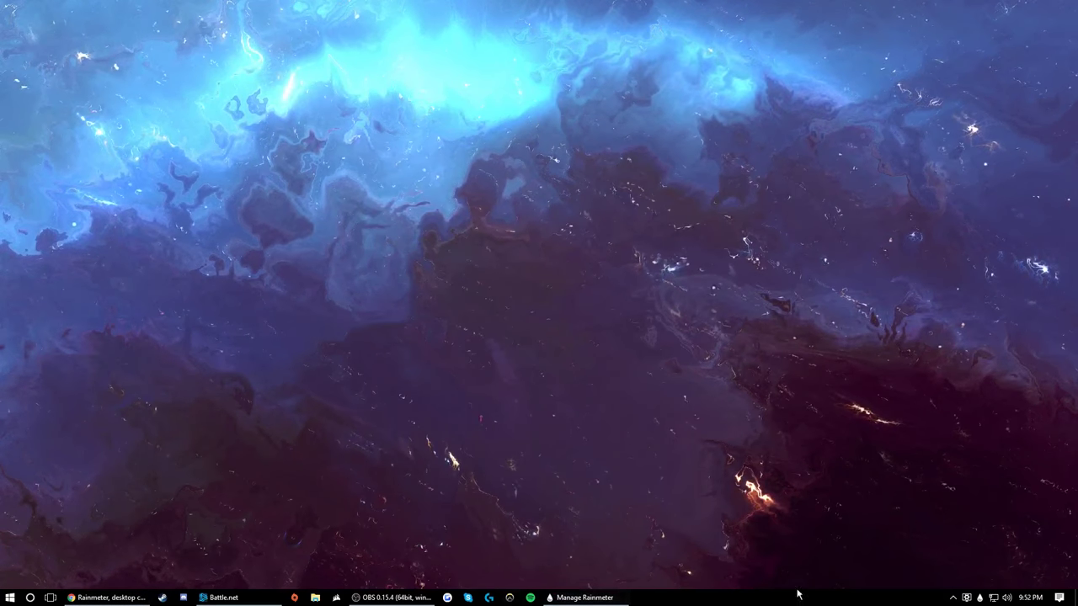
Start the NXT-OS V3.0.3 rmskin download on its page and cancel it.
click(108, 597)
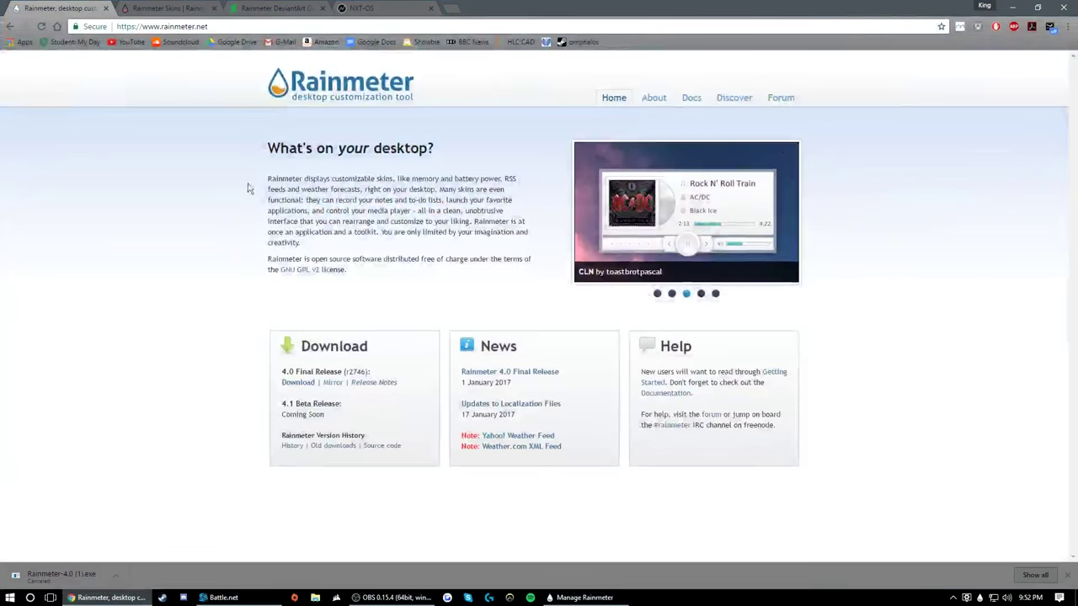
click(391, 8)
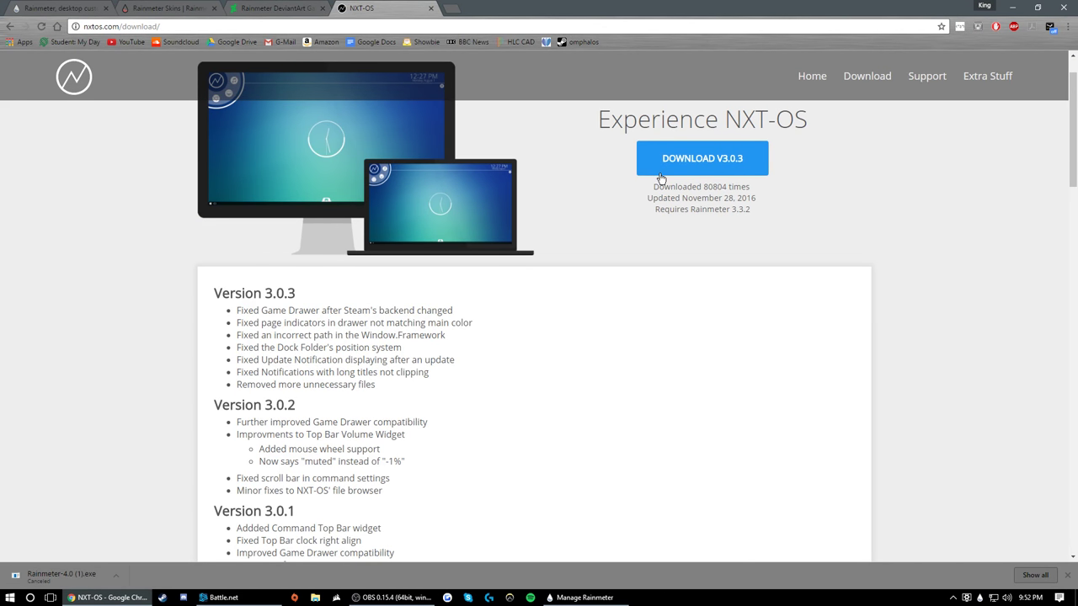
click(722, 169)
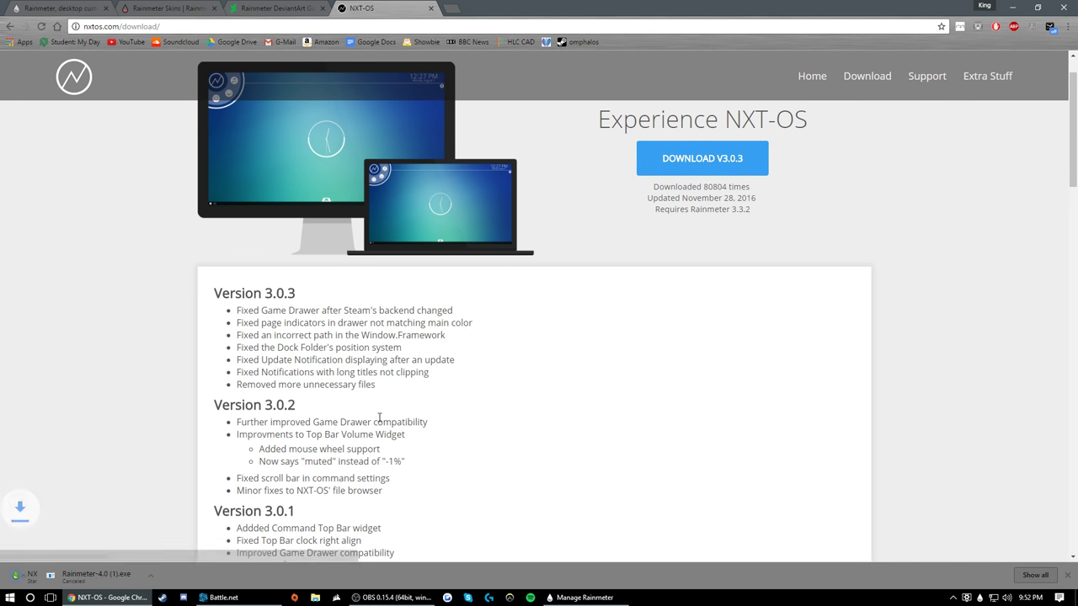
click(114, 577)
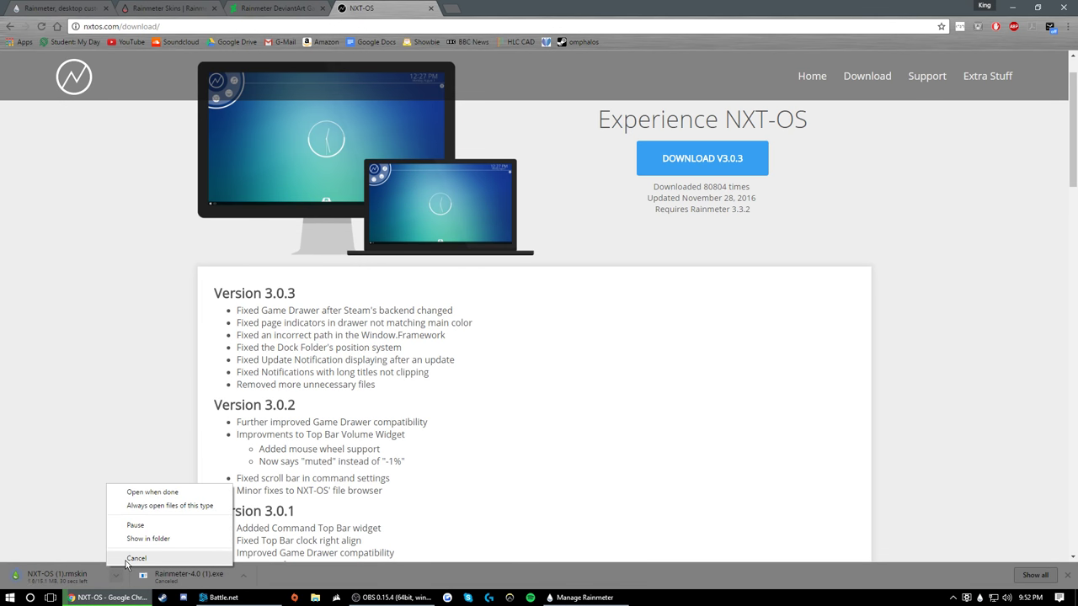
click(137, 559)
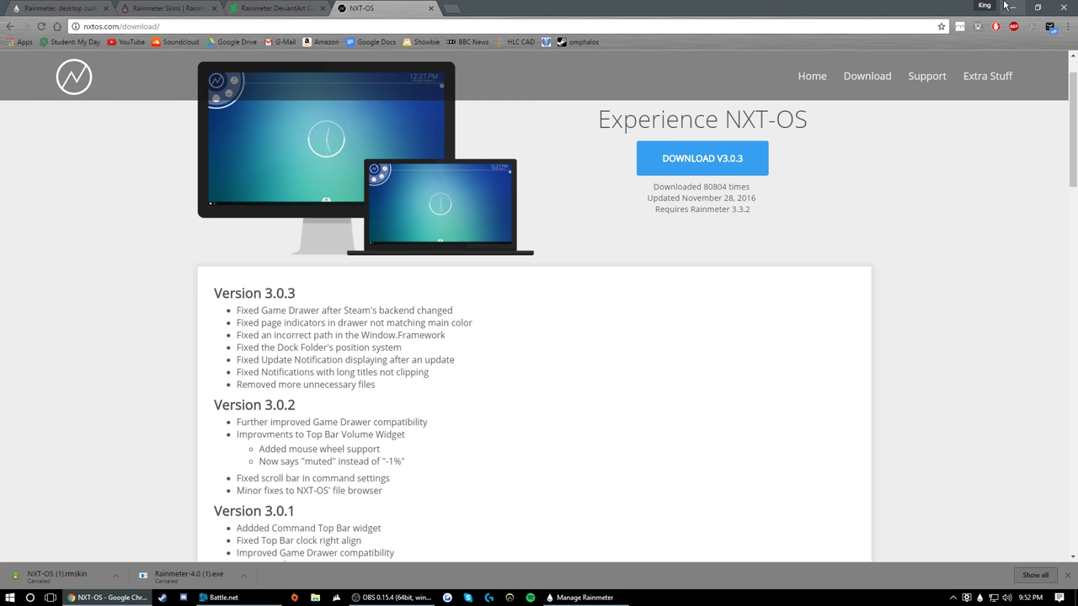
Open the 7-Zip homepage in a new tab by searching '7-zip'.
click(451, 10)
text(7-zip)
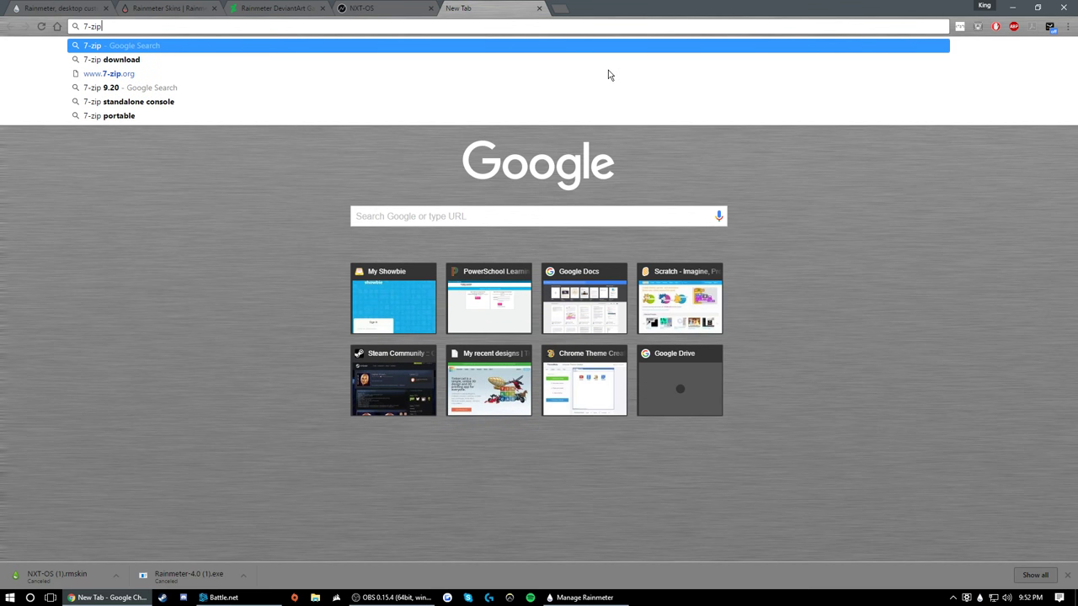
key(Down)
key(Down)
key(Down)
click(608, 74)
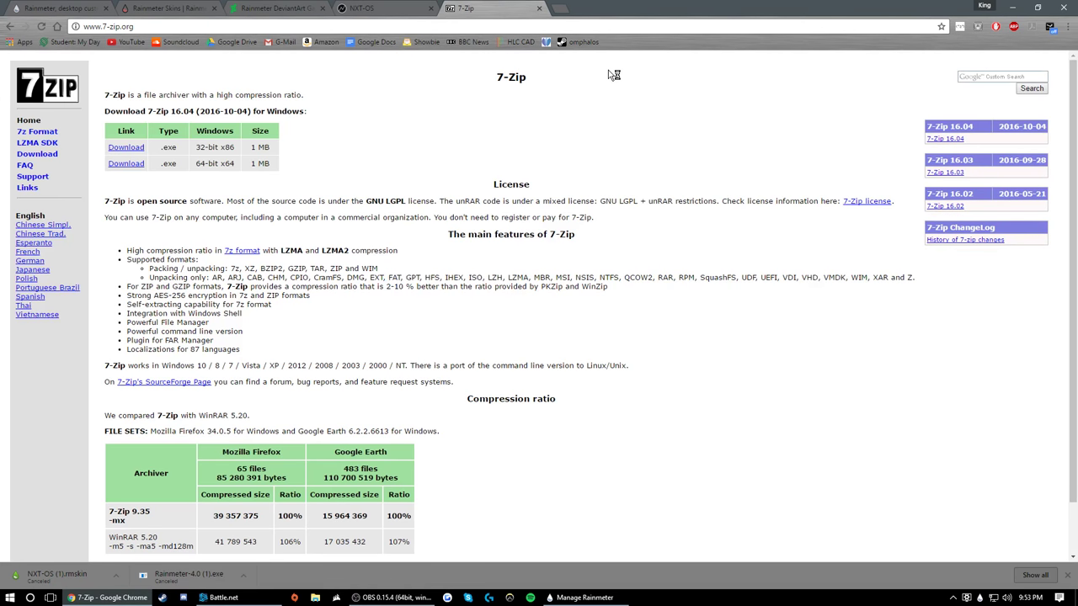
Return to the NXT-OS tab and minimize Chrome to the desktop.
click(374, 6)
click(1012, 7)
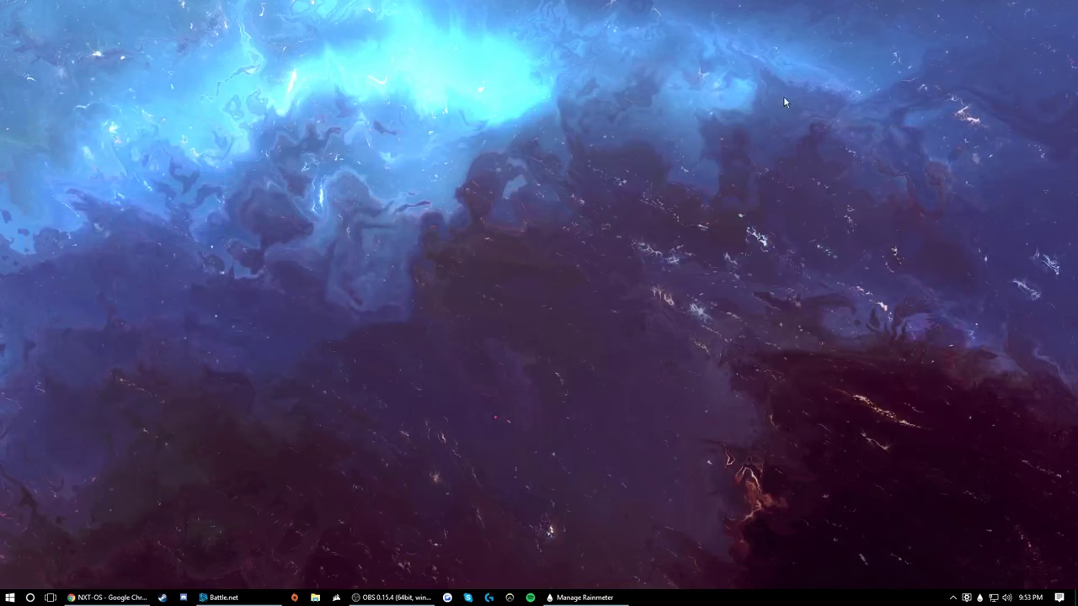
click(108, 596)
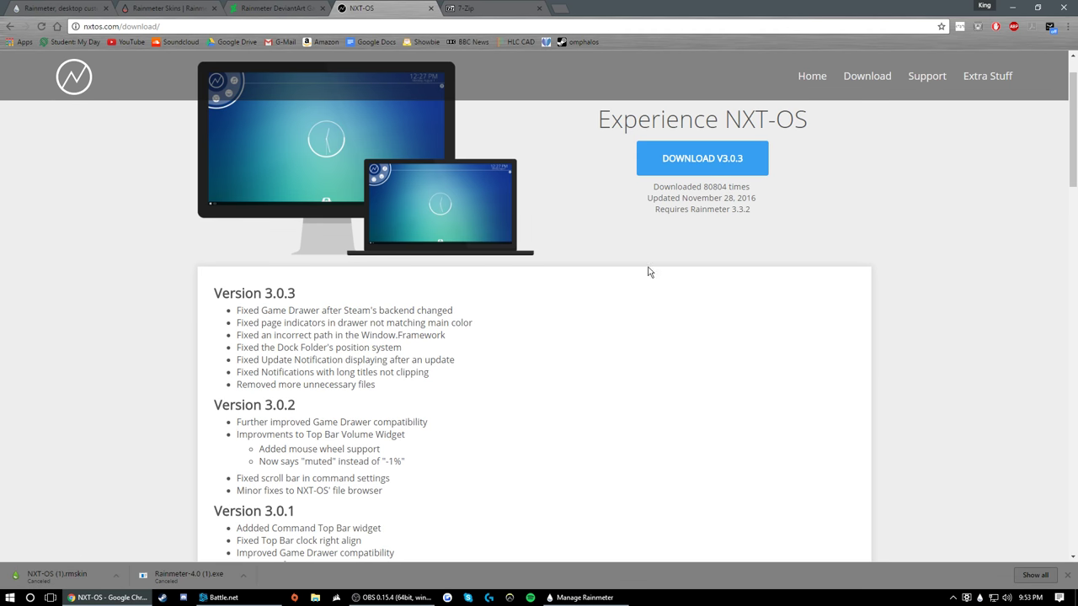
click(1038, 8)
Load the NXTOS saved layout, close the skin manager, and open the user profile settings.
click(583, 597)
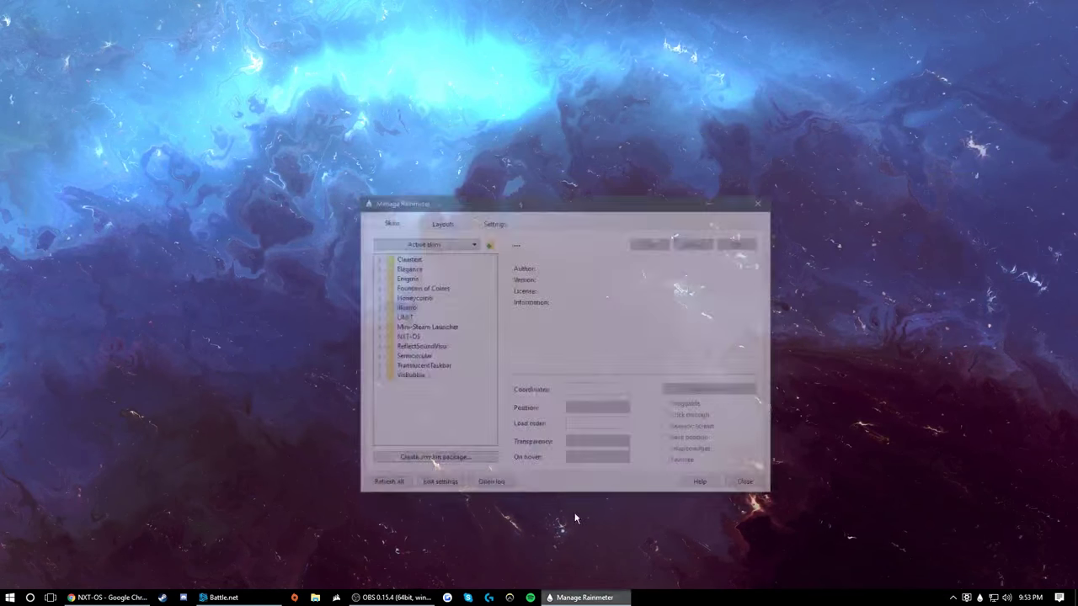
click(420, 173)
click(604, 259)
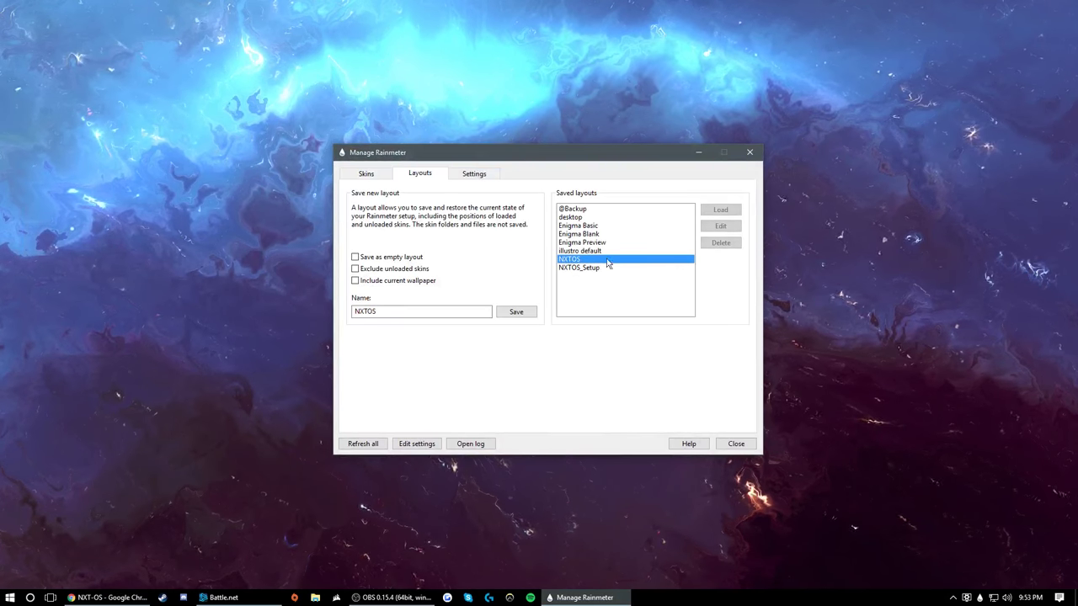
double_click(662, 263)
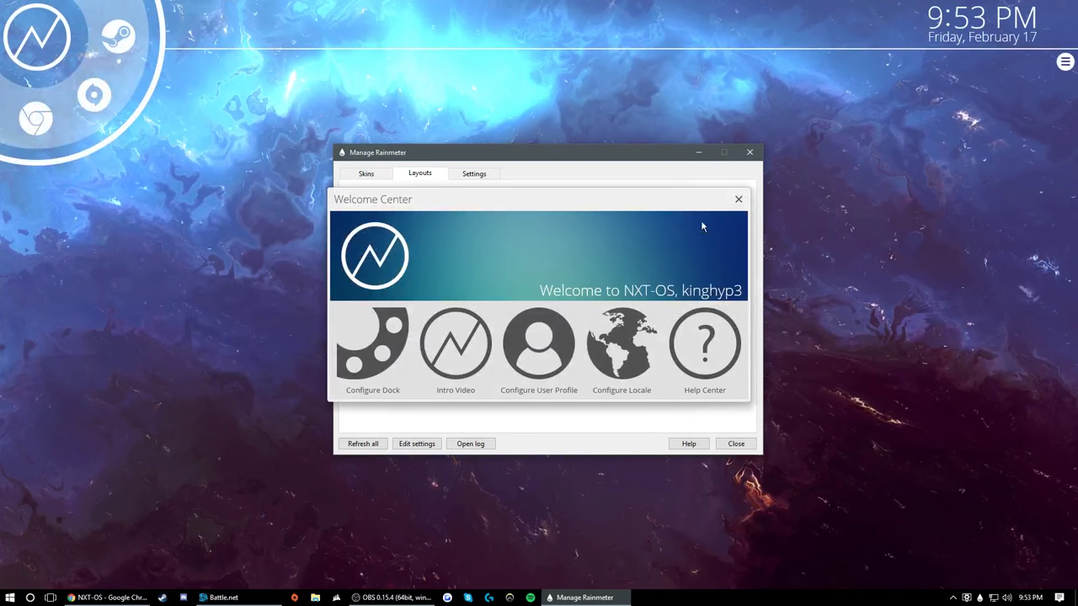
click(749, 151)
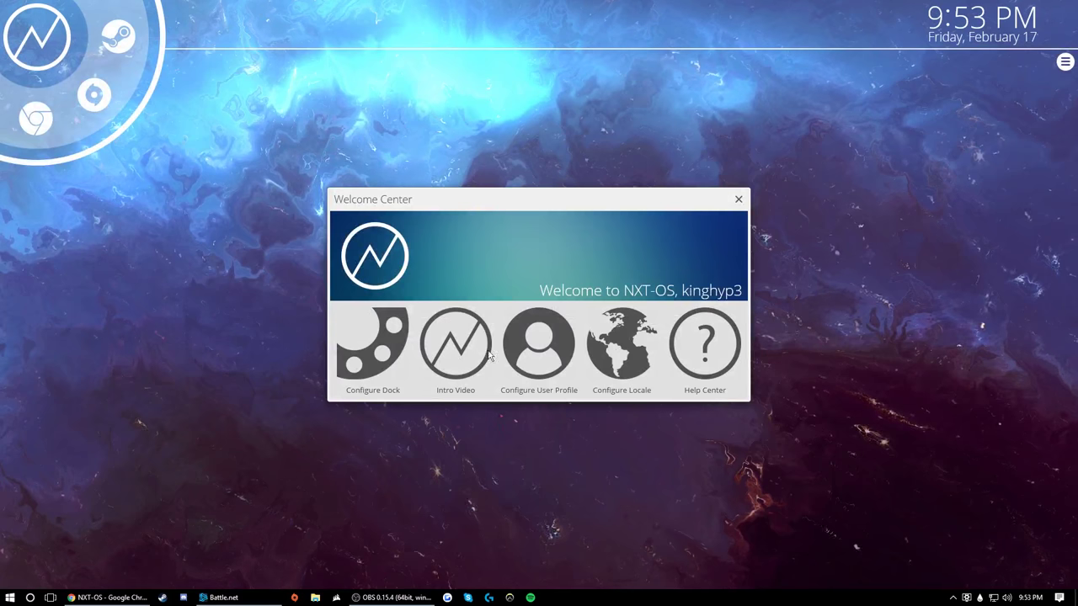
click(529, 357)
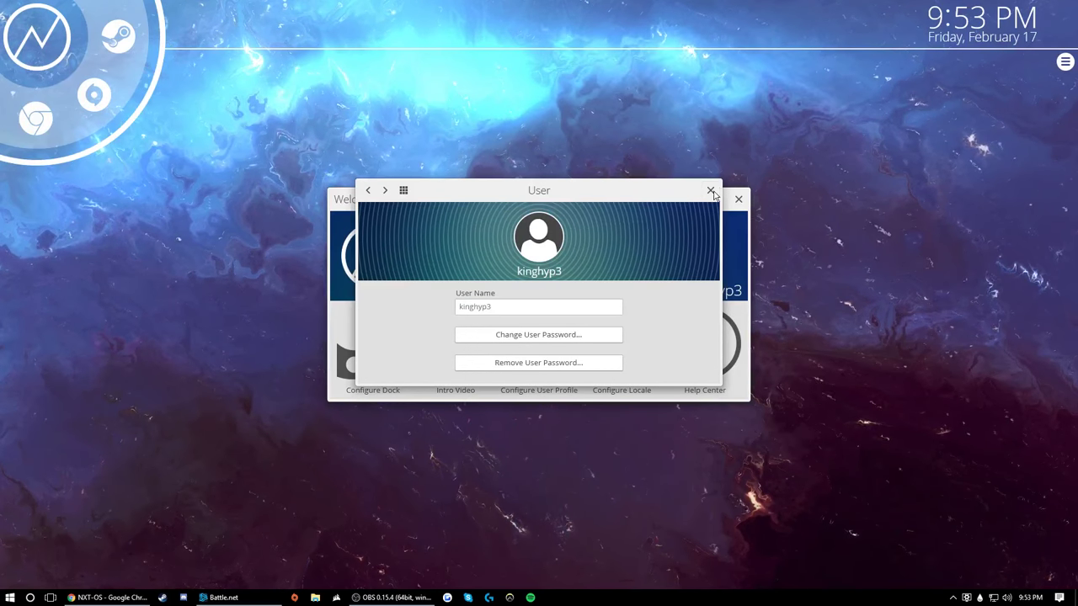
Close the user profile panel and remove Steam, Battlefield 1 and Google Chrome from the dock.
click(711, 191)
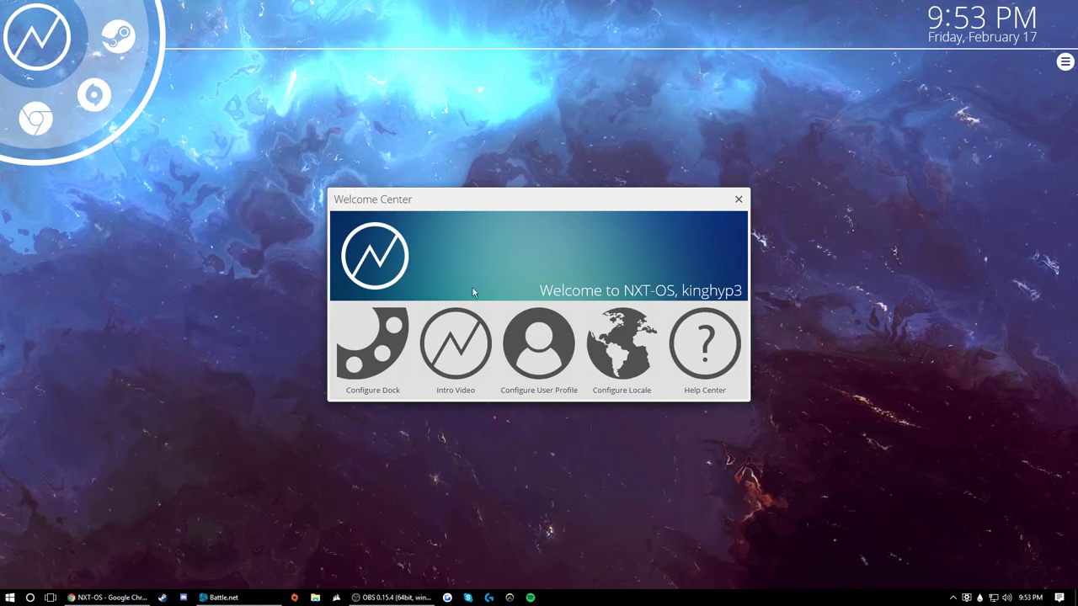
drag(572, 202, 646, 195)
click(461, 350)
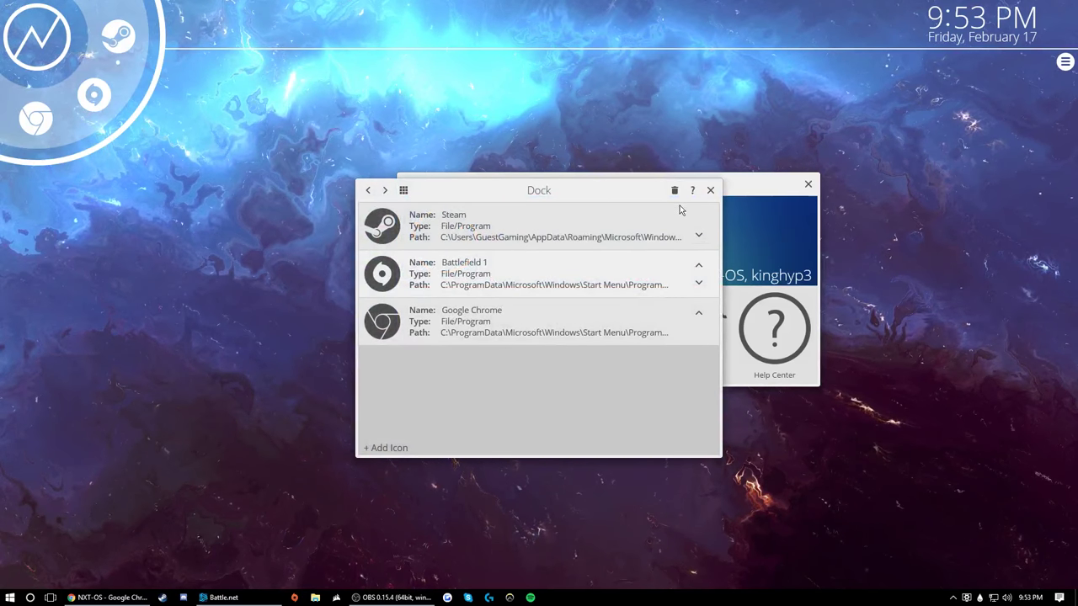
click(697, 226)
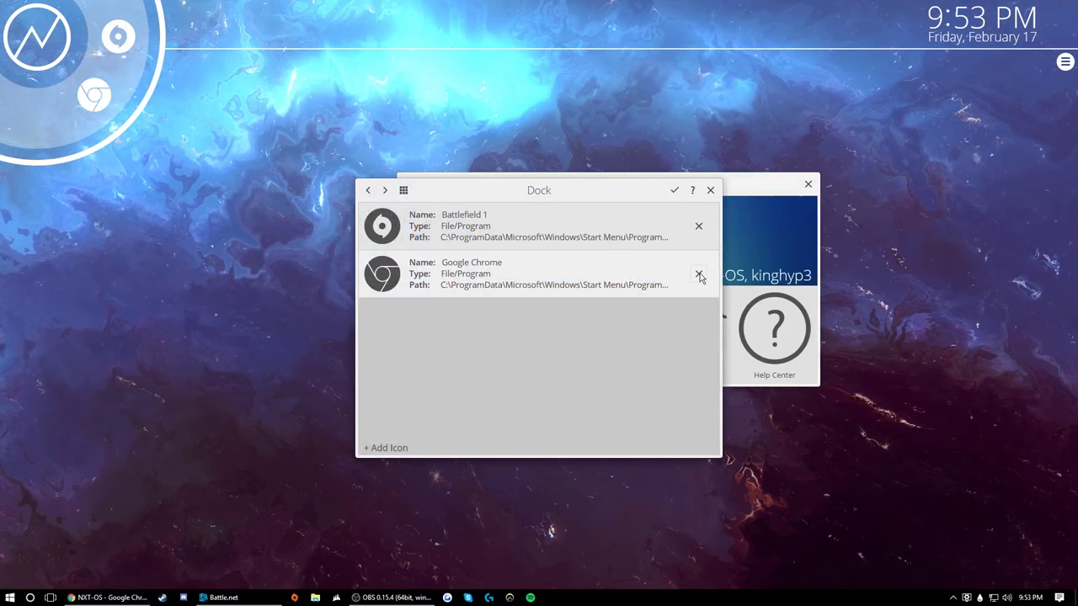
click(698, 226)
click(698, 226)
click(708, 191)
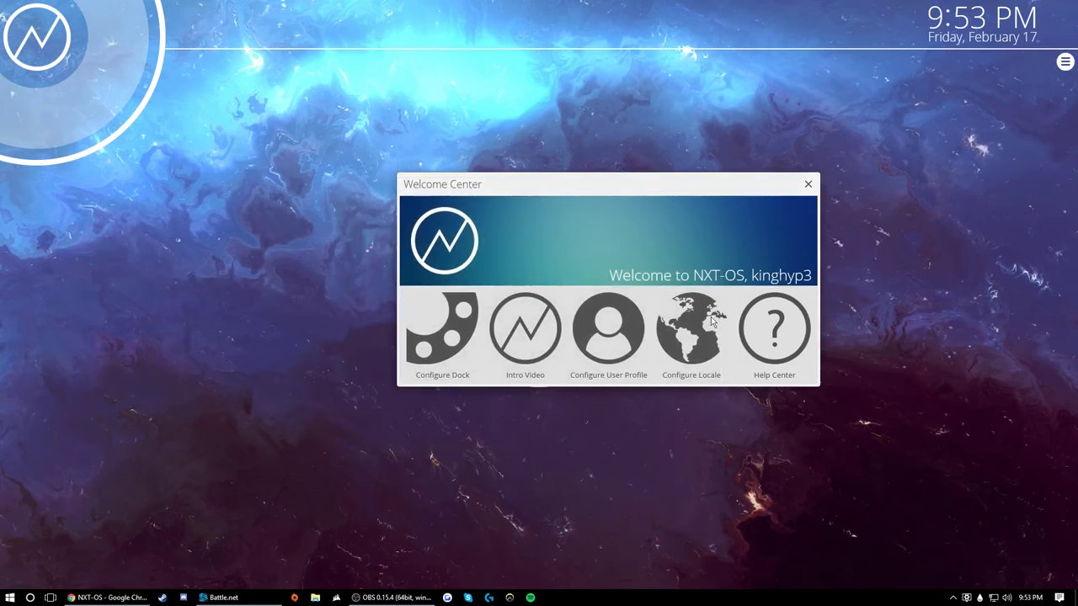
Shift the Welcome Center down, then open and close the dock configuration window.
mouse_move(669, 181)
mouse_down()
mouse_move(646, 405)
mouse_move(827, 164)
mouse_move(665, 202)
mouse_up()
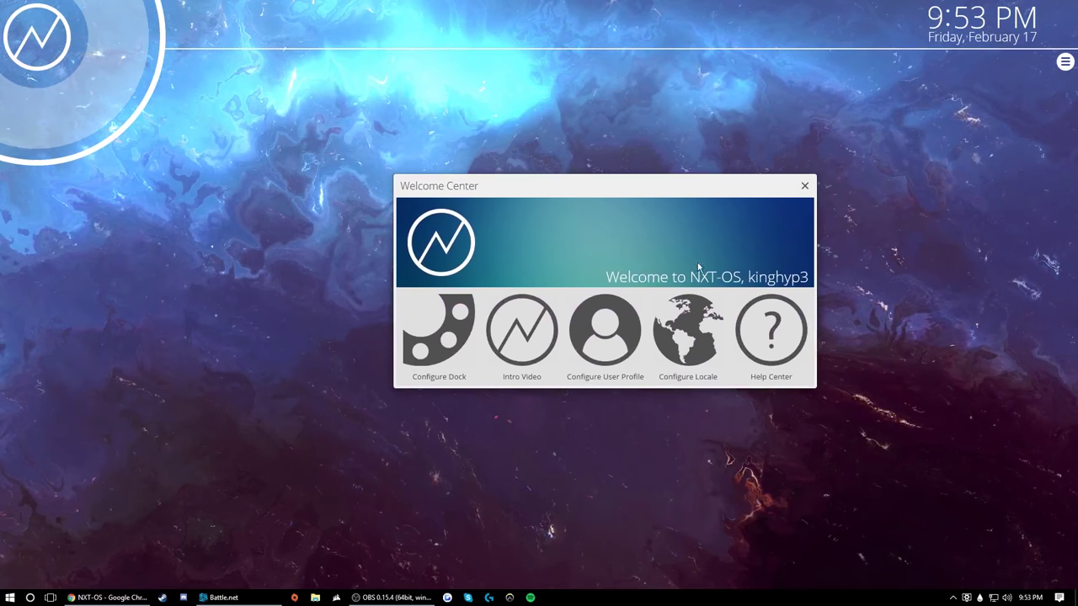
click(427, 348)
drag(552, 202, 825, 357)
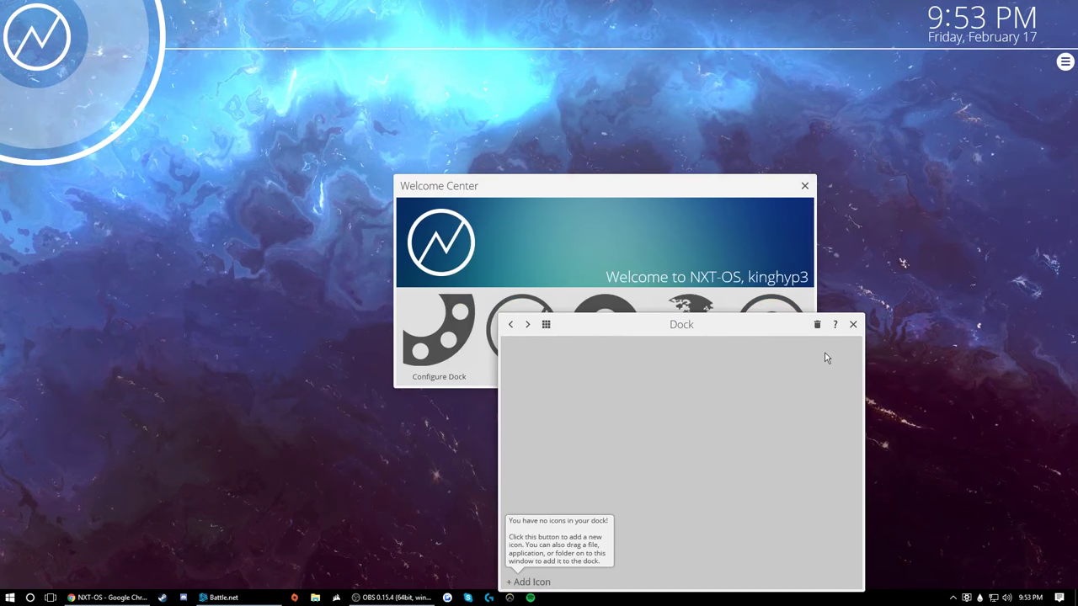
click(852, 325)
Move the Welcome Center to the upper right, uncovering the NXT-OS analog clock.
drag(721, 196, 960, 265)
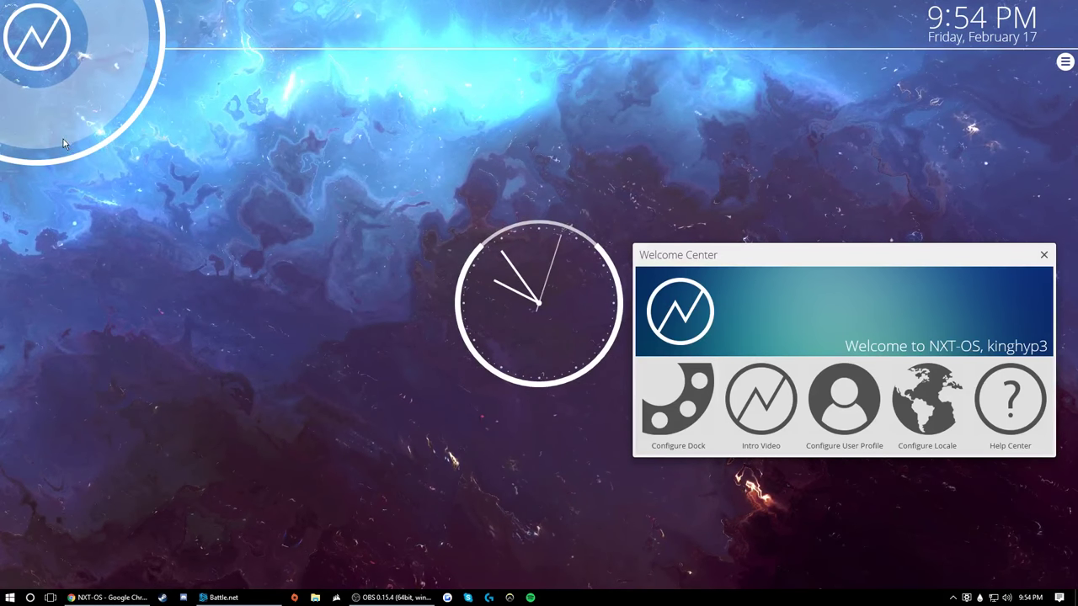
mouse_move(502, 68)
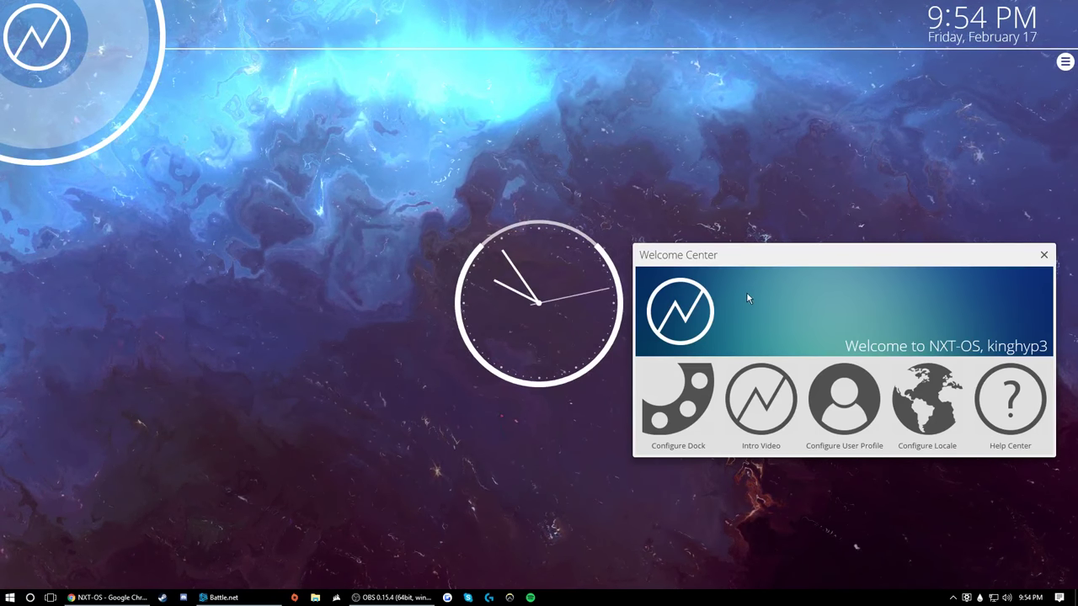
drag(740, 258, 748, 142)
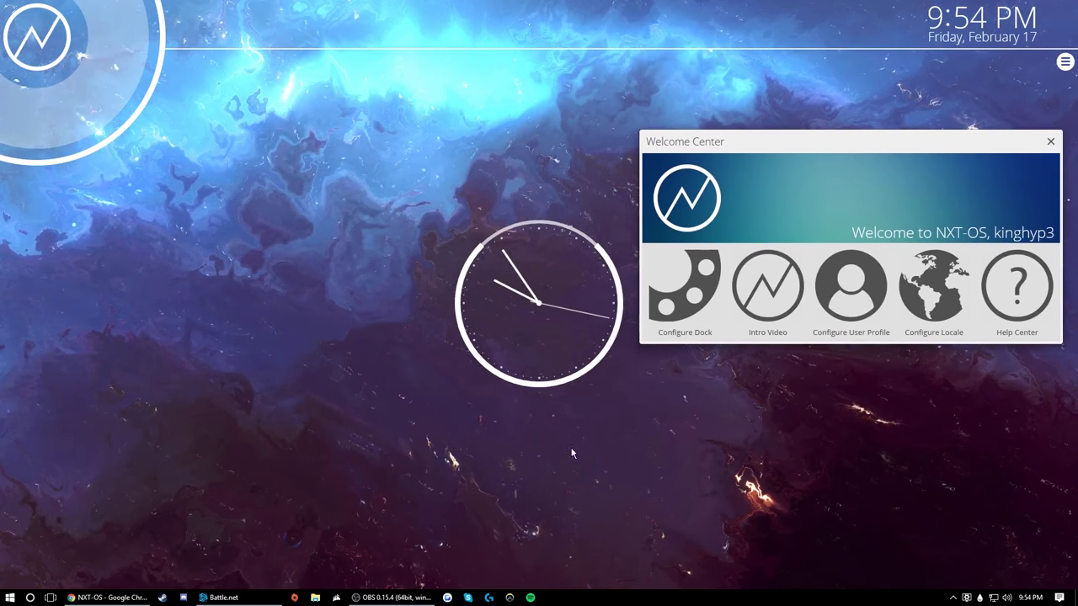
click(979, 596)
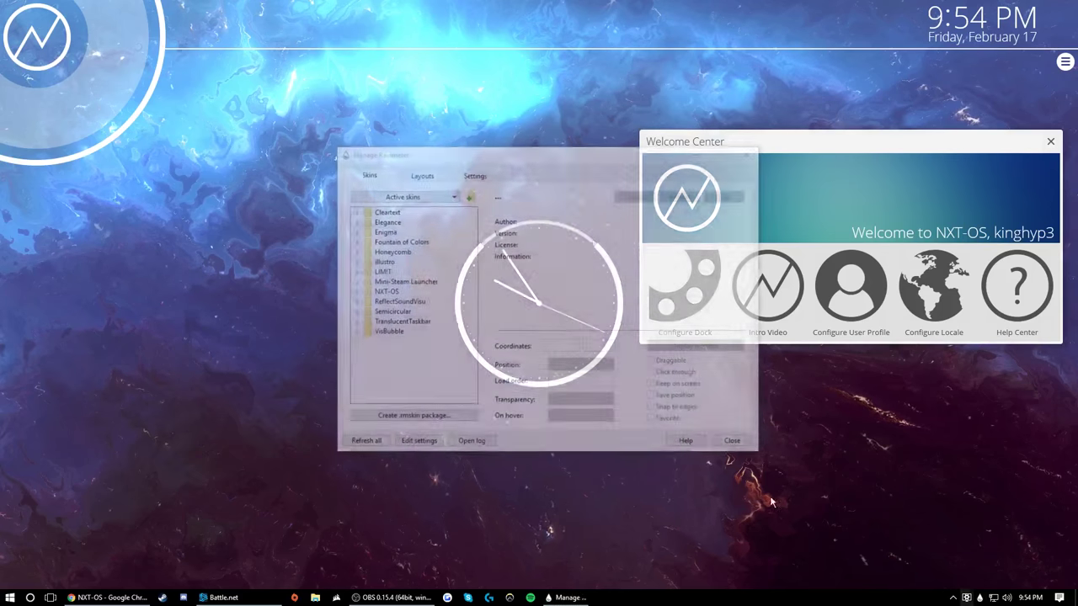
Load the illustro Clock.ini skin, drag it onto the desktop, then unload it and close the manager.
click(381, 262)
double_click(381, 262)
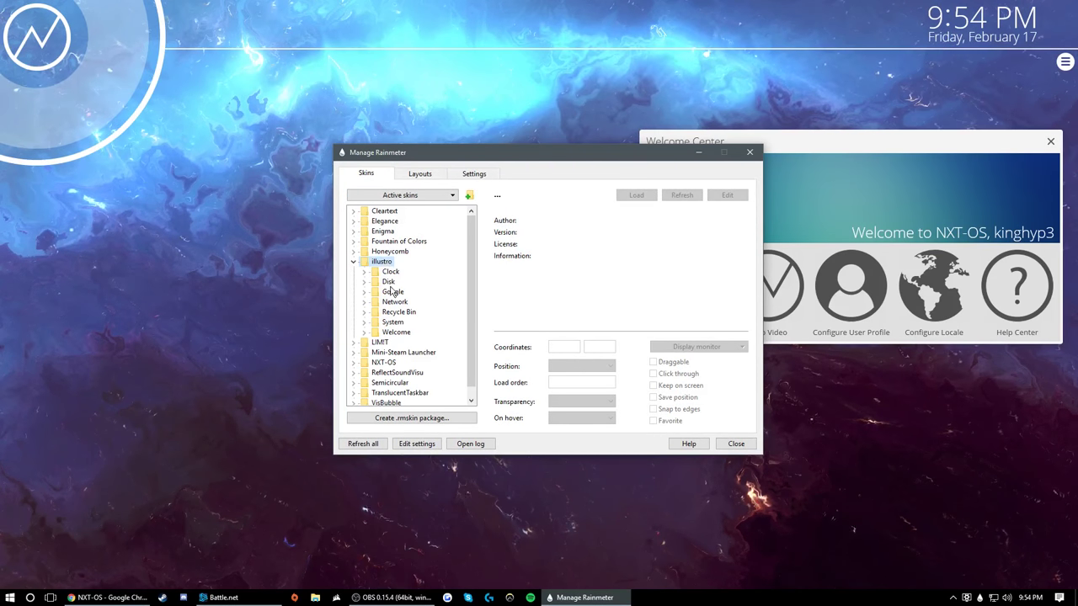
click(391, 272)
double_click(390, 272)
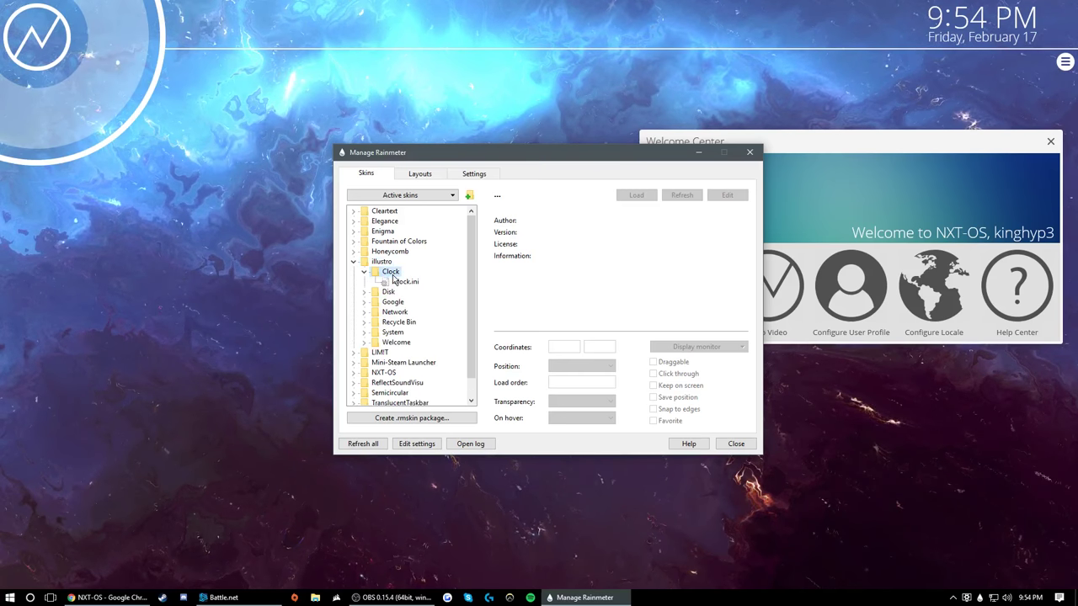
double_click(405, 281)
drag(51, 10, 194, 356)
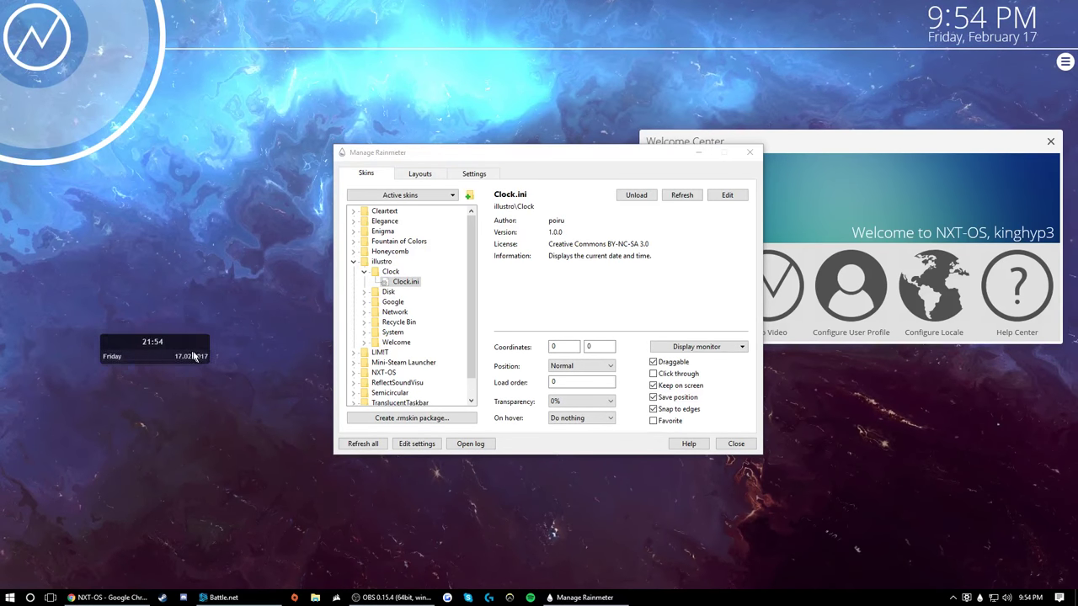
click(636, 195)
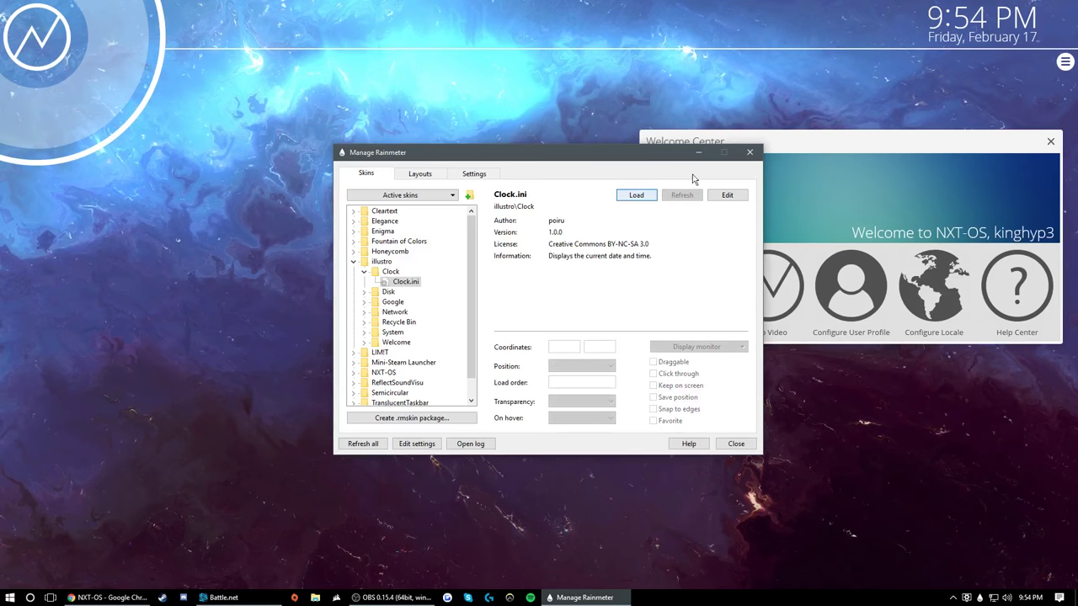
click(749, 153)
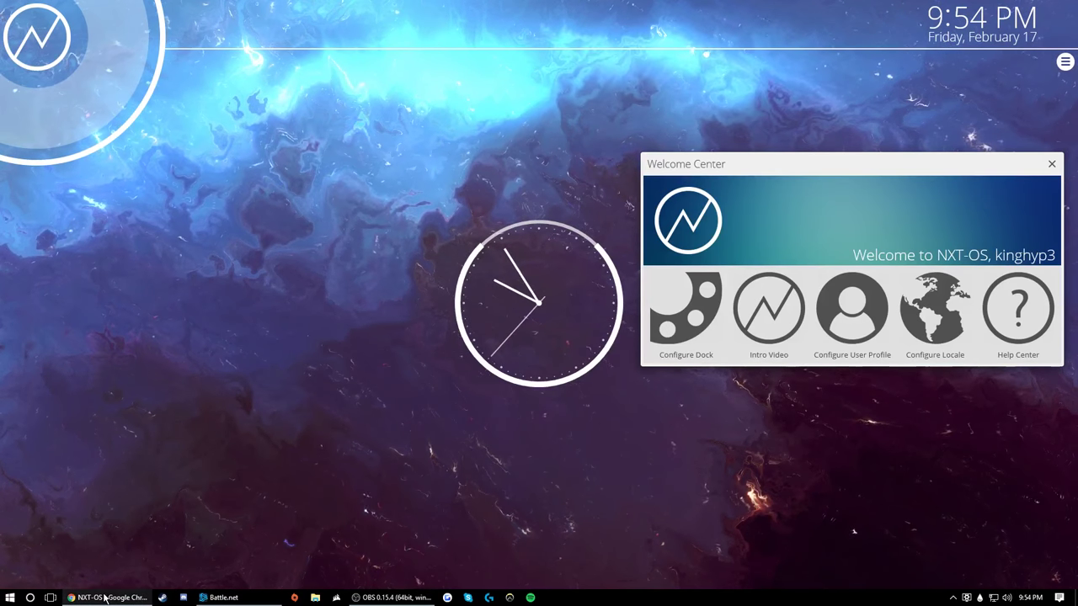
Open the dock configuration and start a new dock icon, browsing for its target program.
click(669, 343)
drag(668, 332, 724, 195)
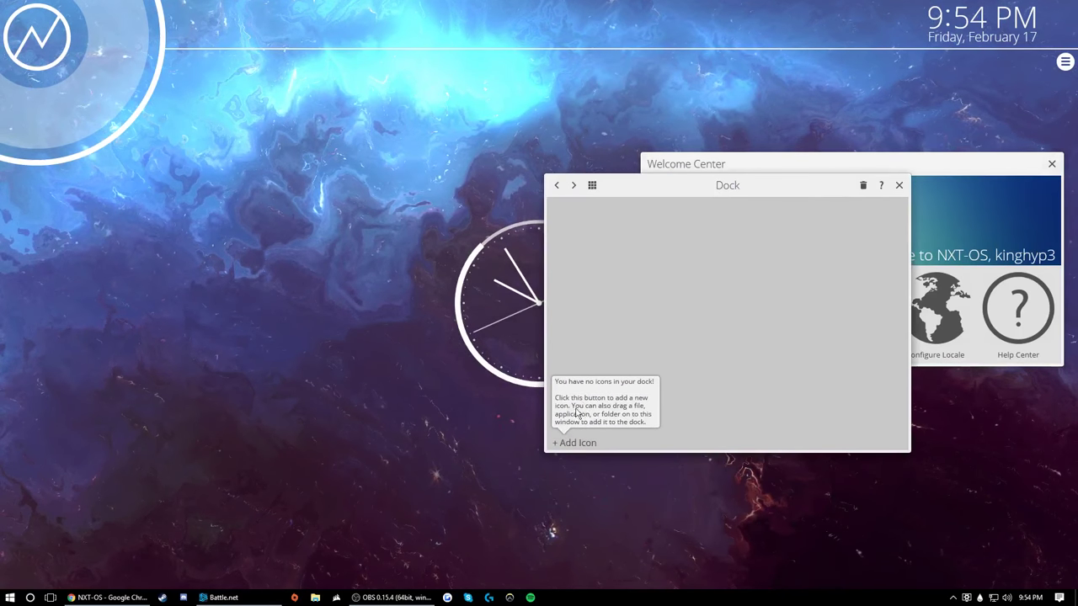
click(588, 441)
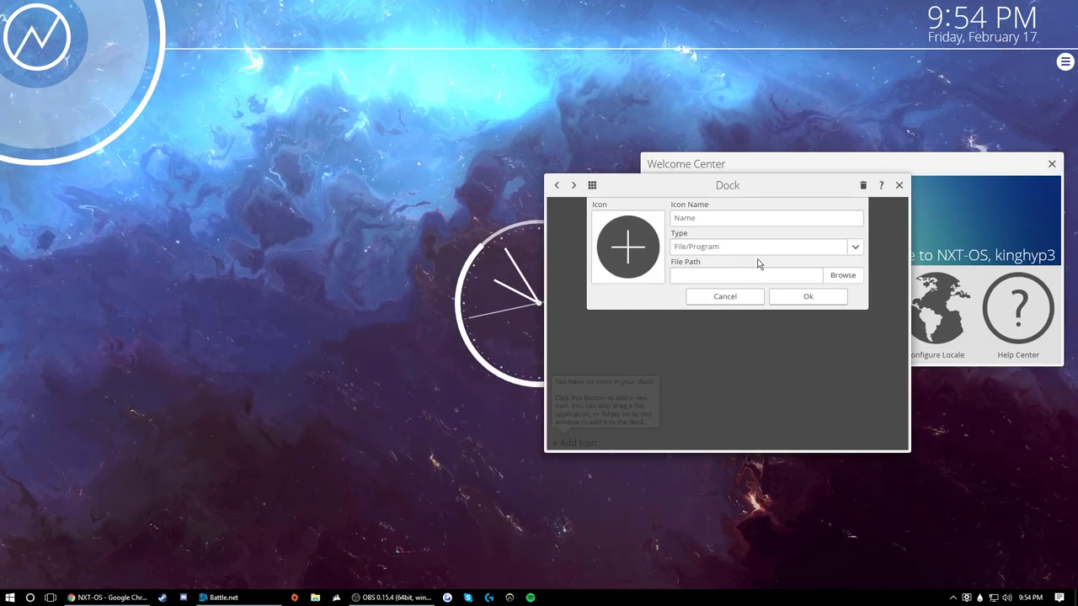
click(842, 275)
Set the new icon's file path to C:\Program Files (x86)\Steam\Steam.exe.
double_click(508, 268)
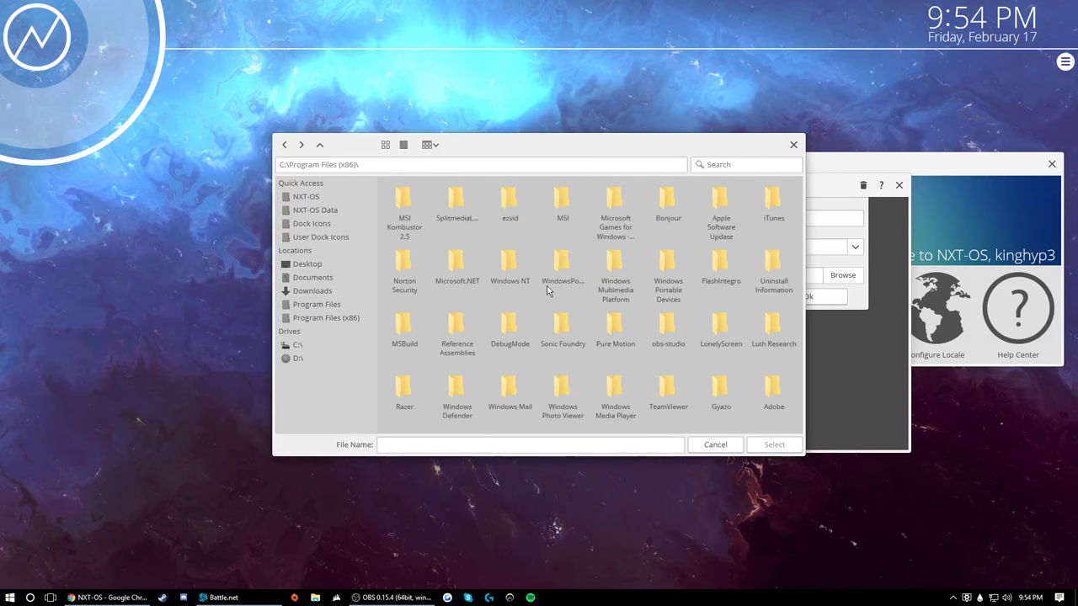
scroll(547, 290, down, 3)
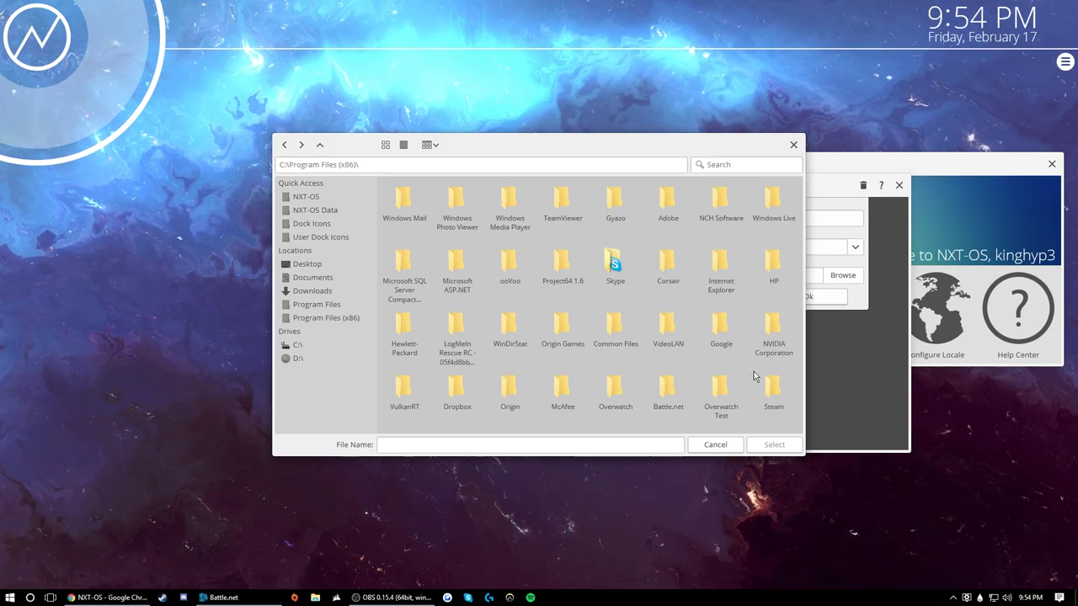
scroll(730, 362, up, 3)
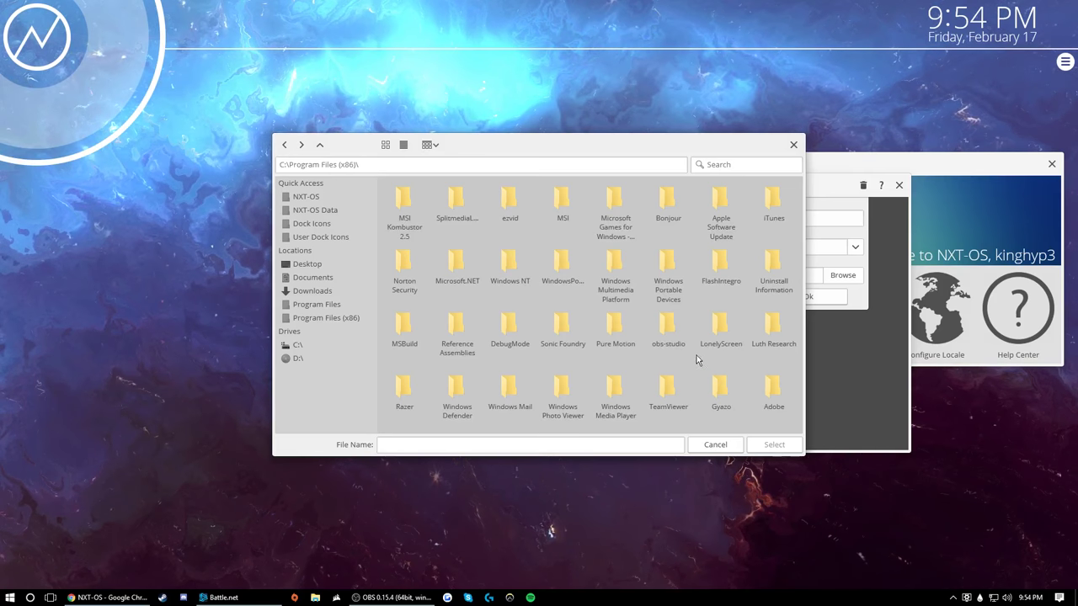
click(730, 168)
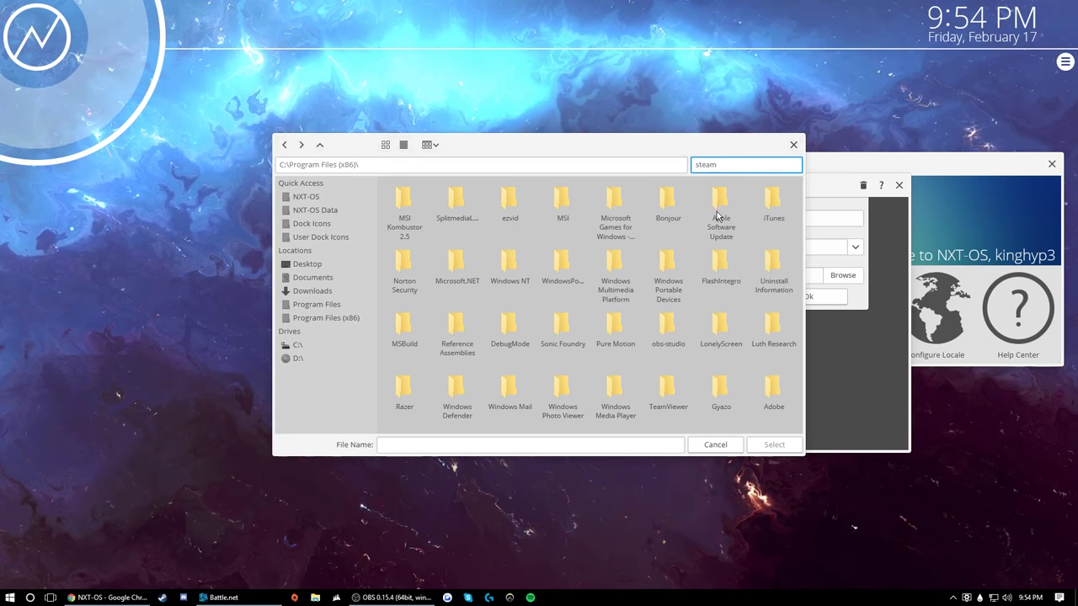
key(Return)
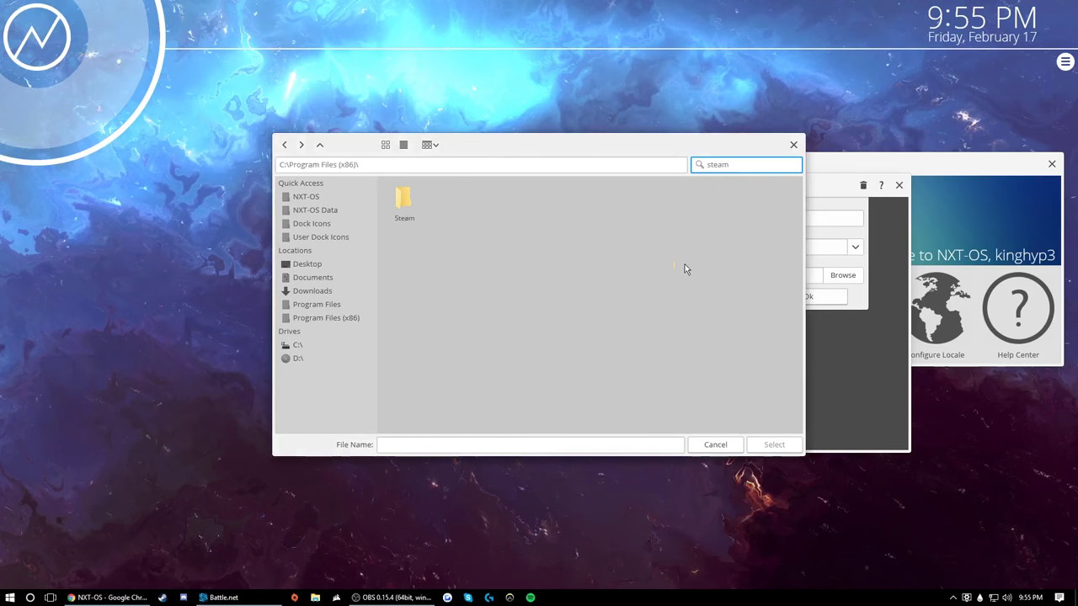
double_click(412, 210)
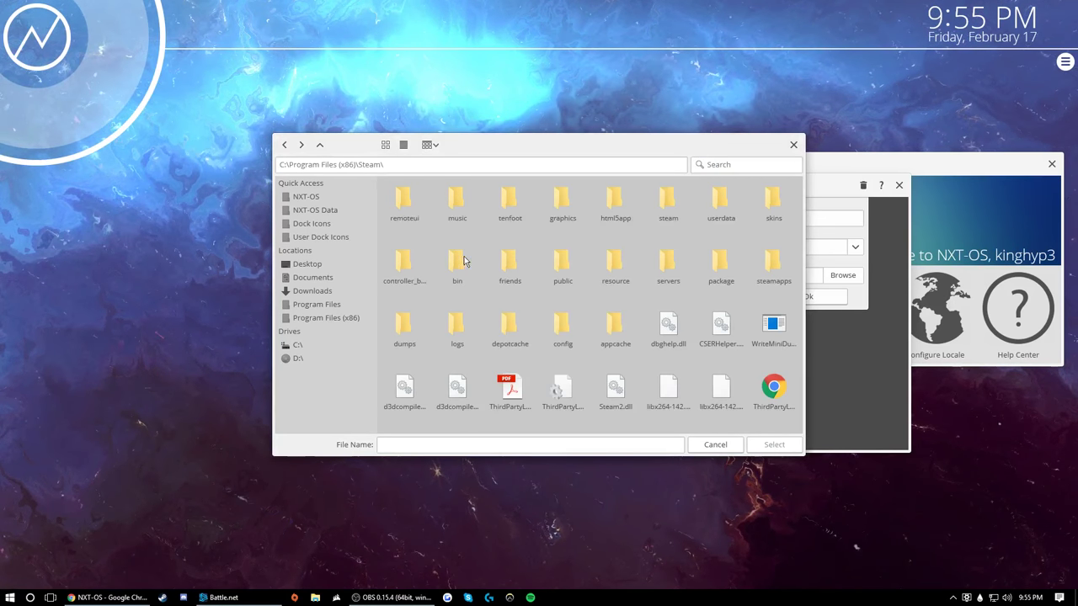
scroll(548, 289, down, 5)
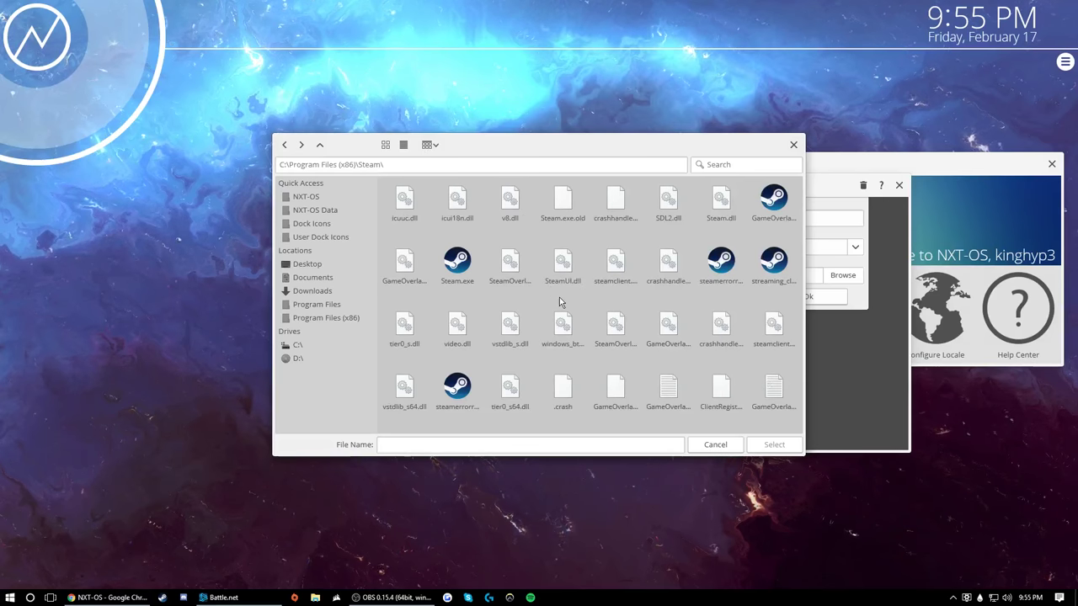
scroll(560, 302, up, 3)
scroll(578, 316, up, 2)
scroll(578, 316, down, 6)
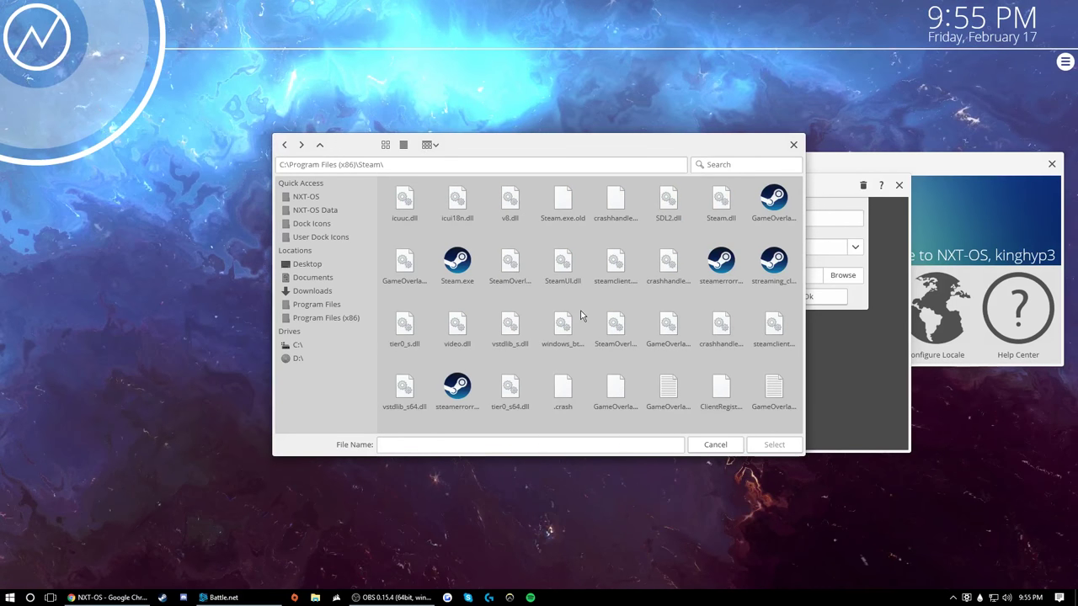
double_click(458, 264)
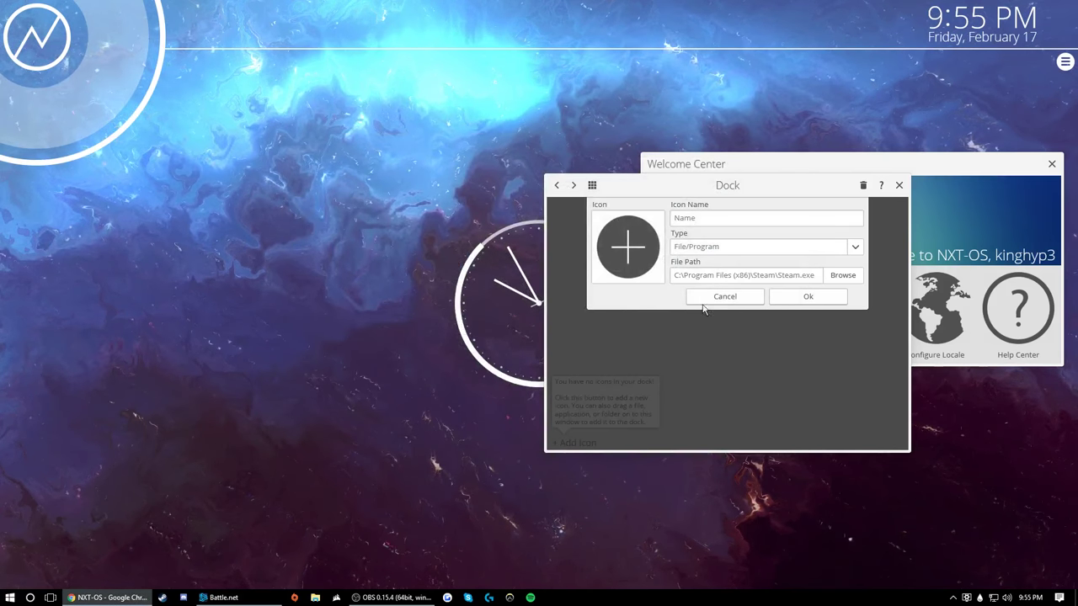
Set the new dock icon's image to Steam.png, found by searching 'steam' in DockIcons.
click(631, 250)
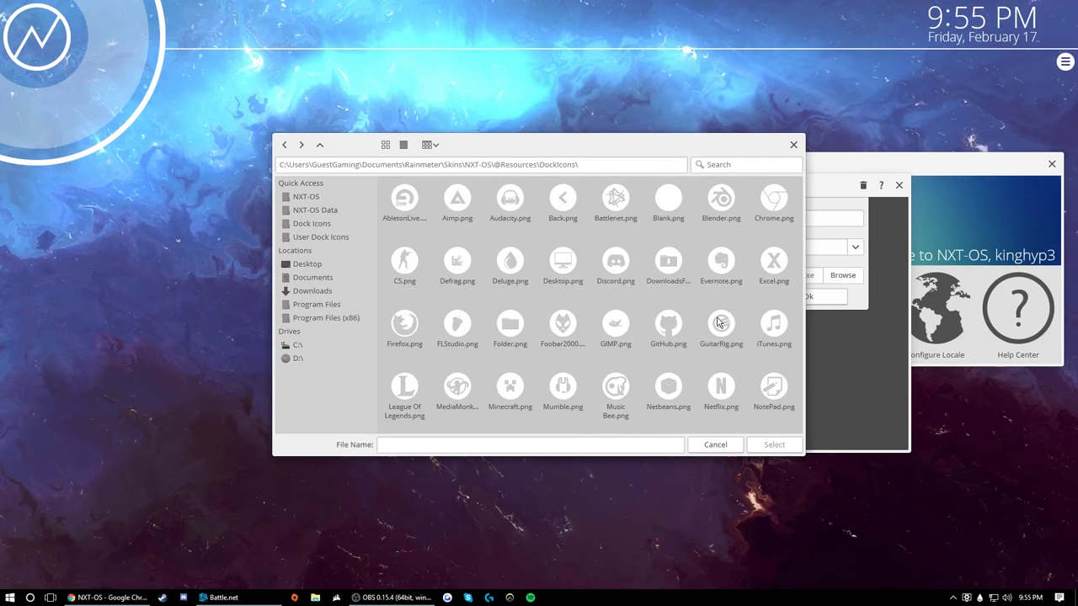
scroll(719, 322, down, 3)
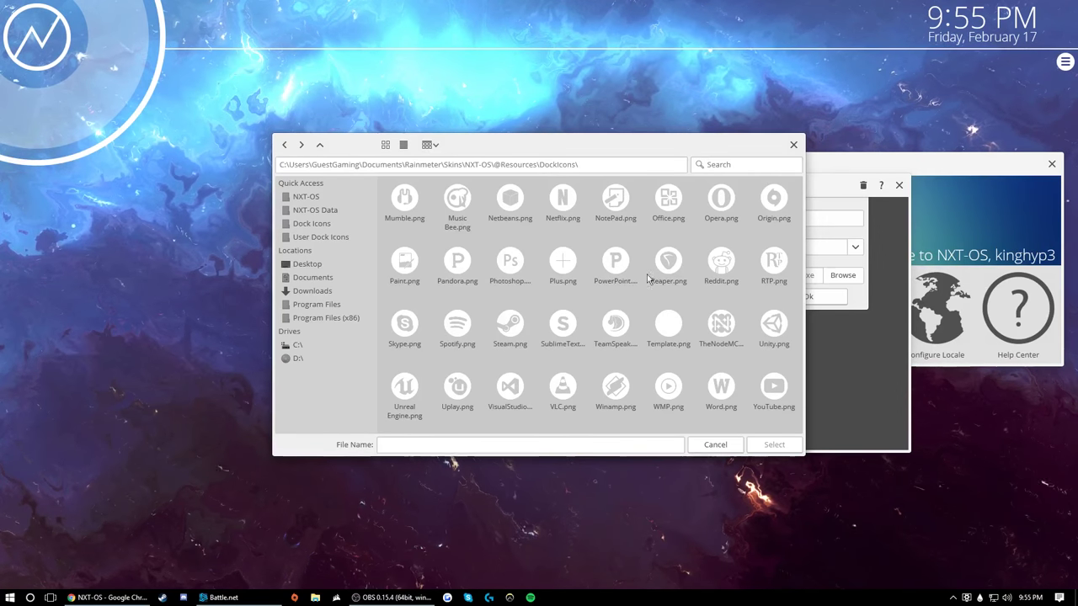
scroll(601, 331, up, 3)
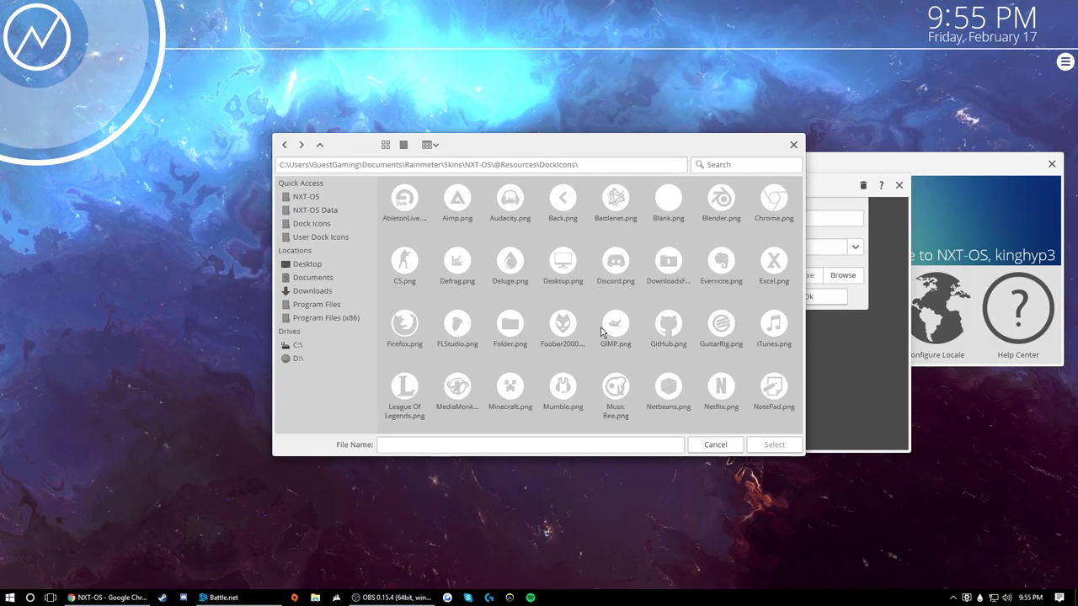
click(714, 165)
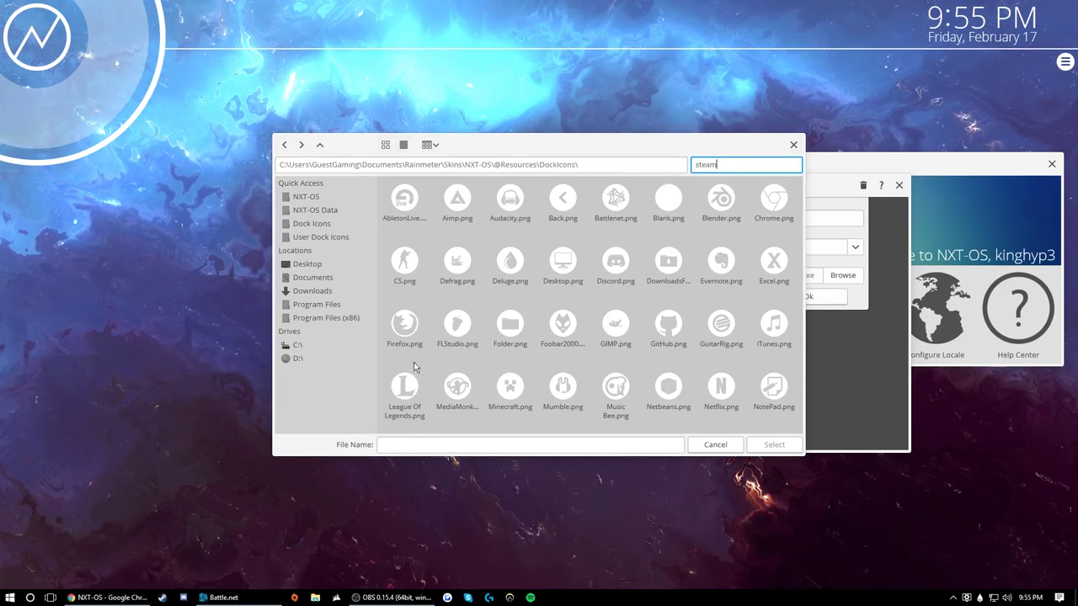
key(Return)
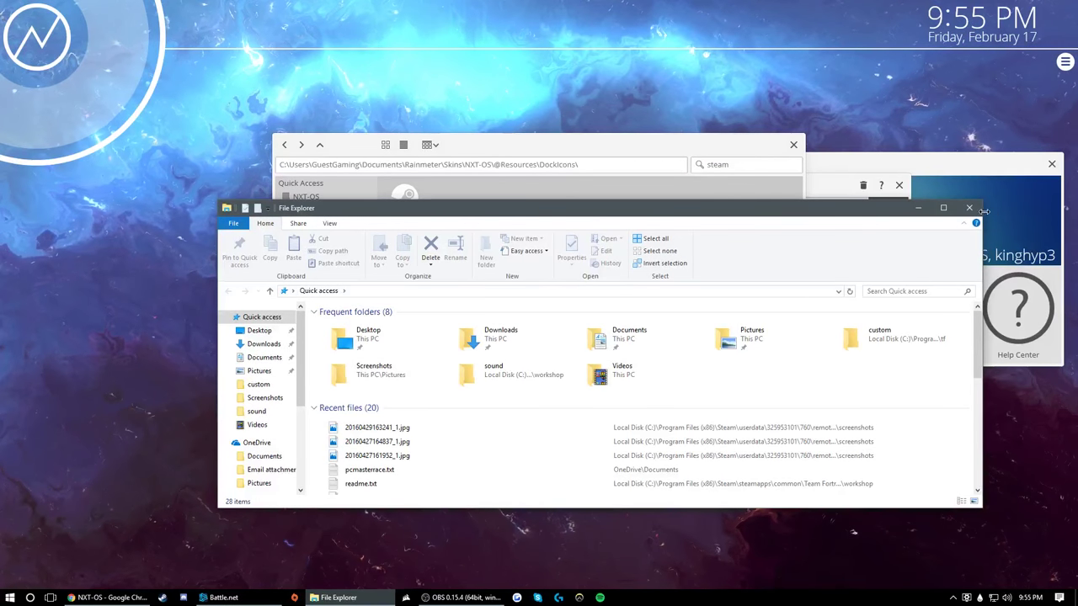
click(969, 207)
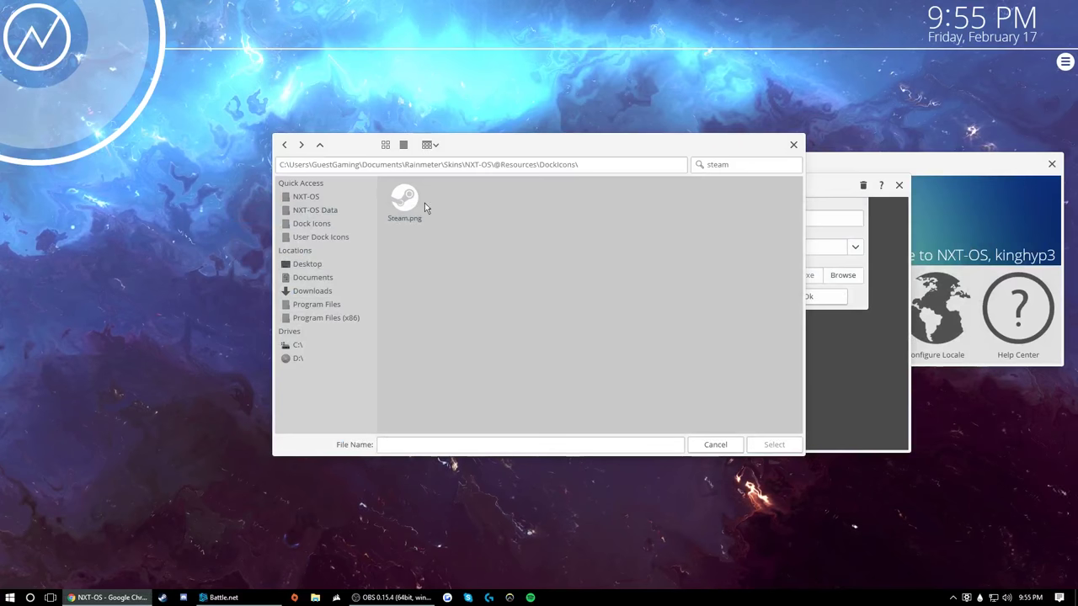
click(772, 449)
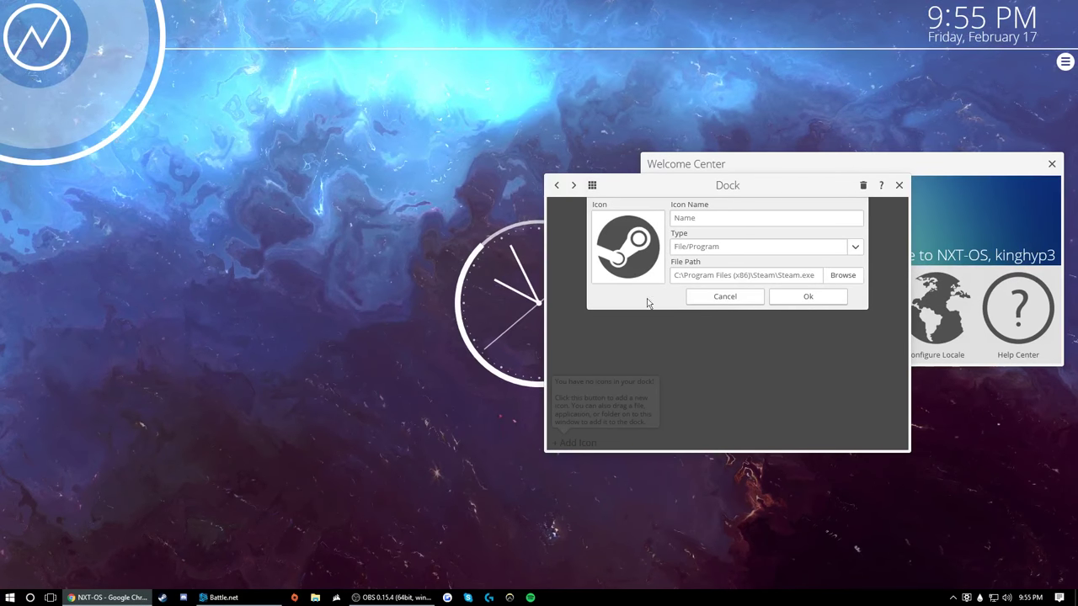
Enter a name for the new dock icon, correcting its last letter.
click(716, 219)
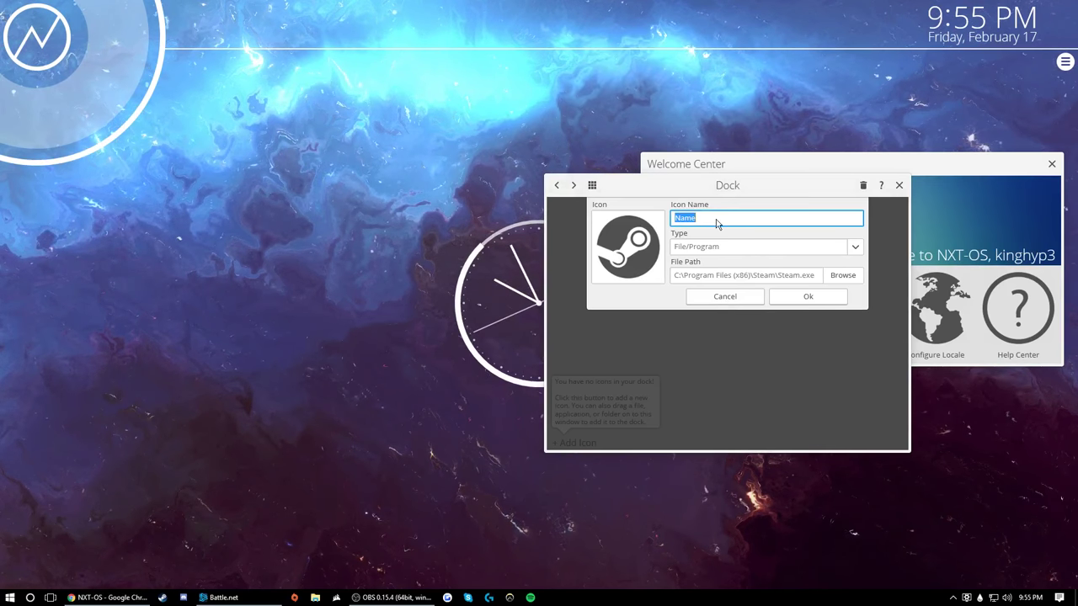
text(kingyhyp3 )
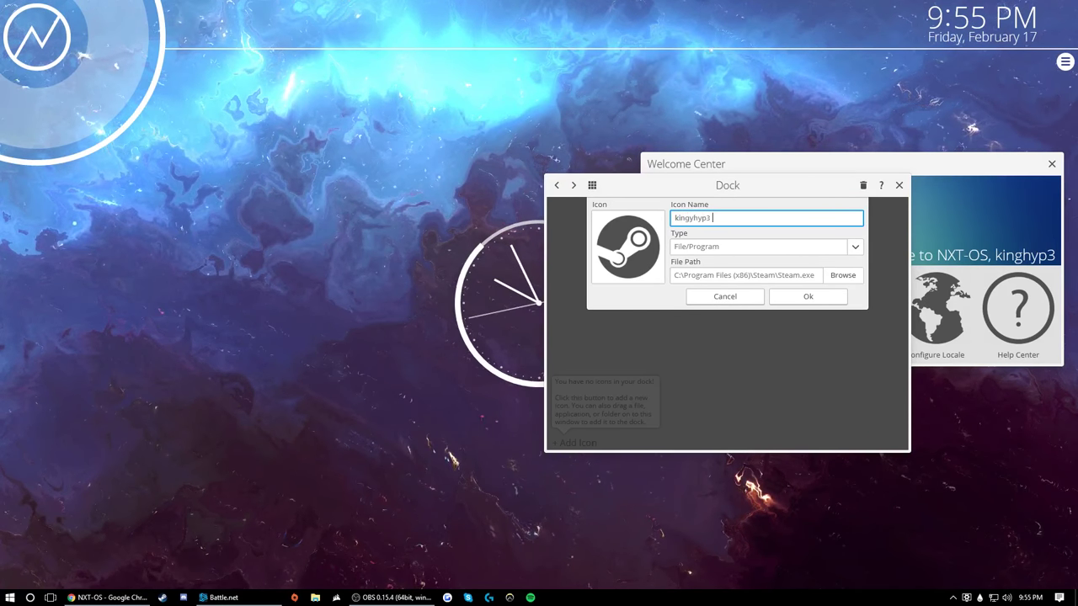
text(straenan)
key(BackSpace)
text(m)
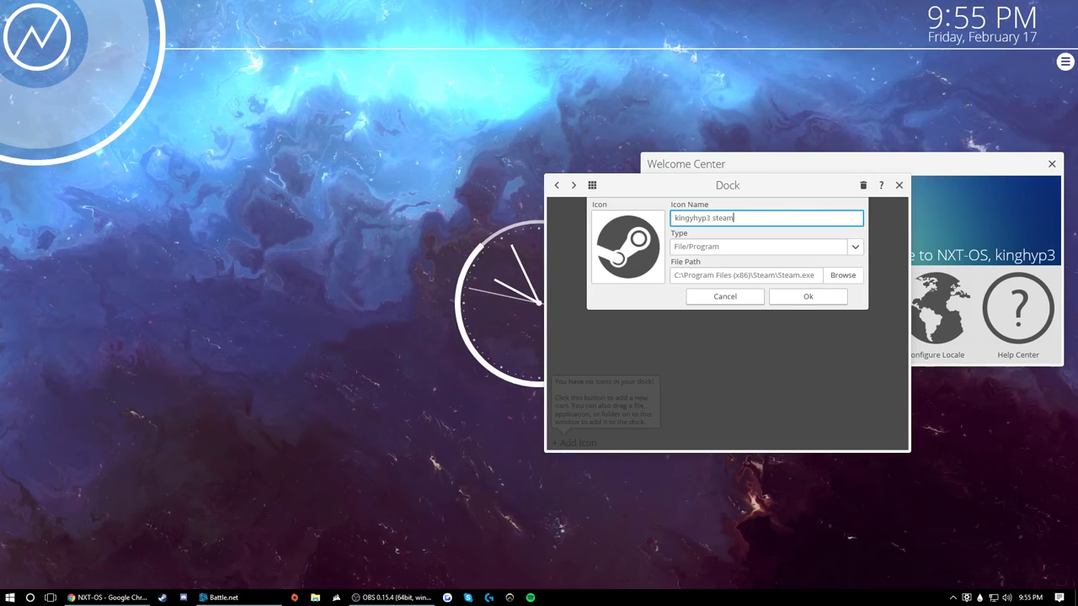
Set the icon type to File/Program, save the Steam entry, and launch Steam from the dock.
click(727, 248)
click(728, 263)
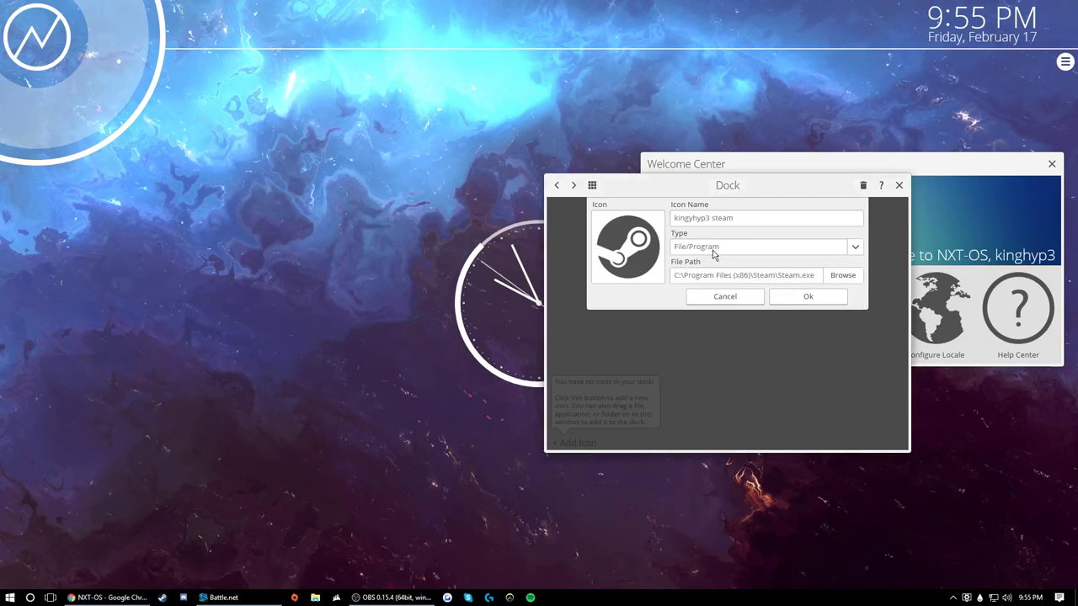
click(735, 249)
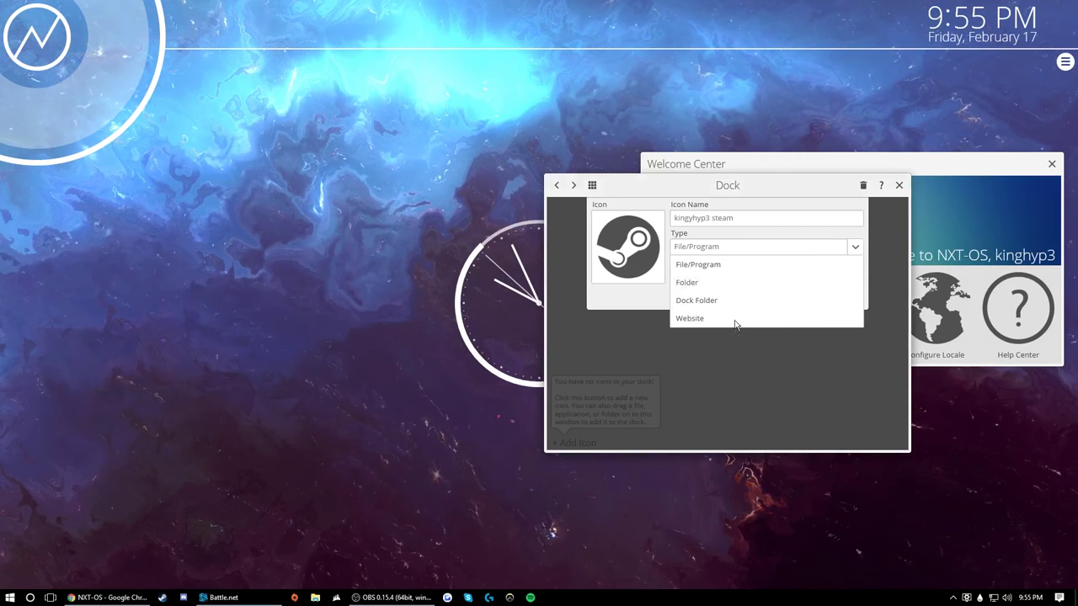
click(727, 266)
click(804, 300)
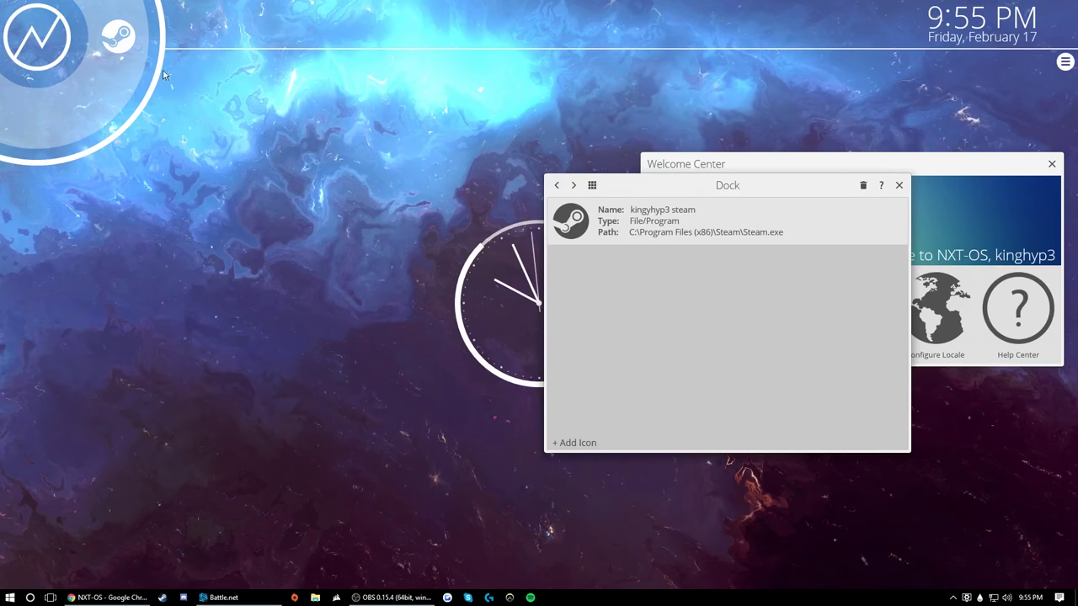
click(120, 43)
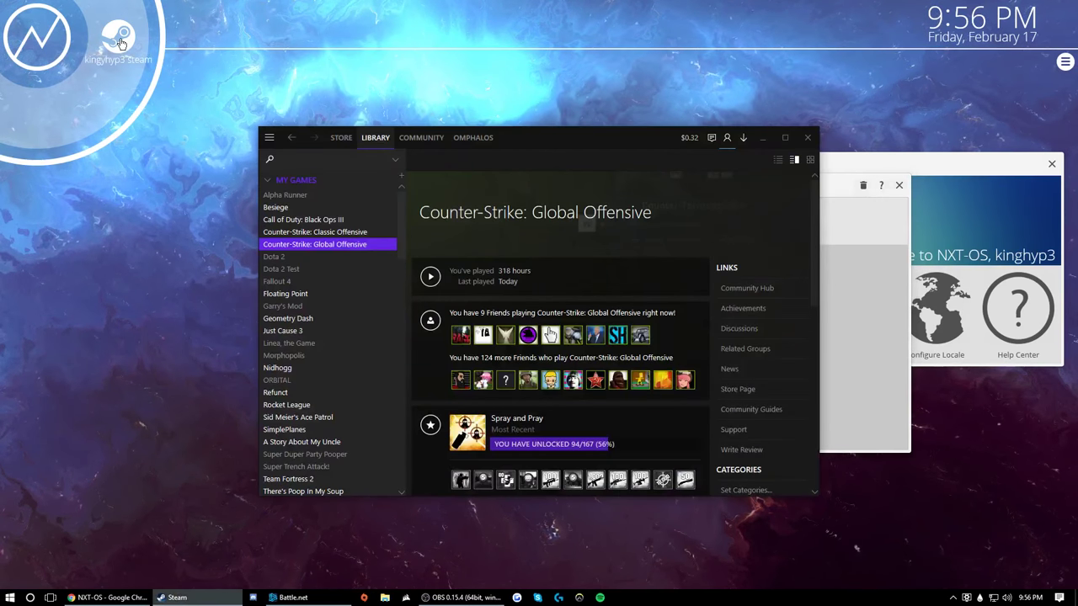
Close the Steam window and move the Dock window to the left.
click(784, 138)
click(1065, 11)
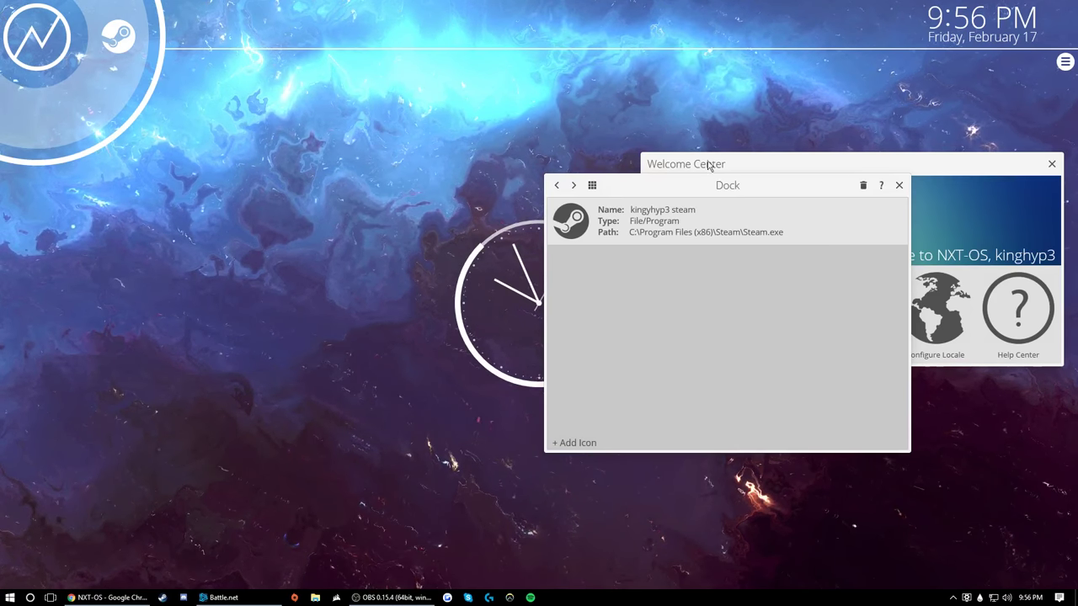
drag(720, 196, 354, 192)
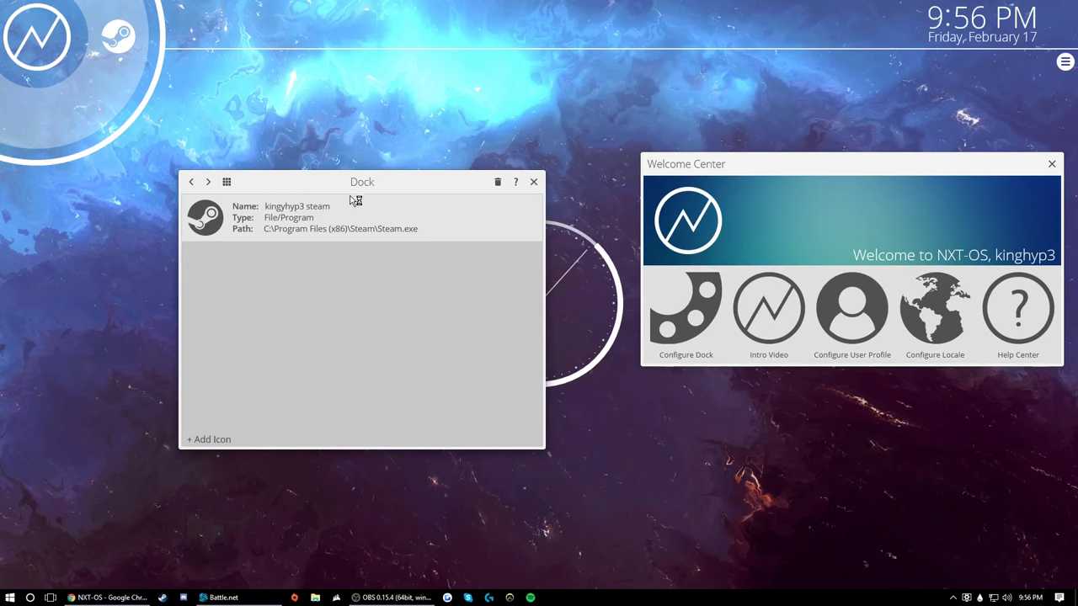
Start another dock icon and give it the Chrome.png image.
click(215, 441)
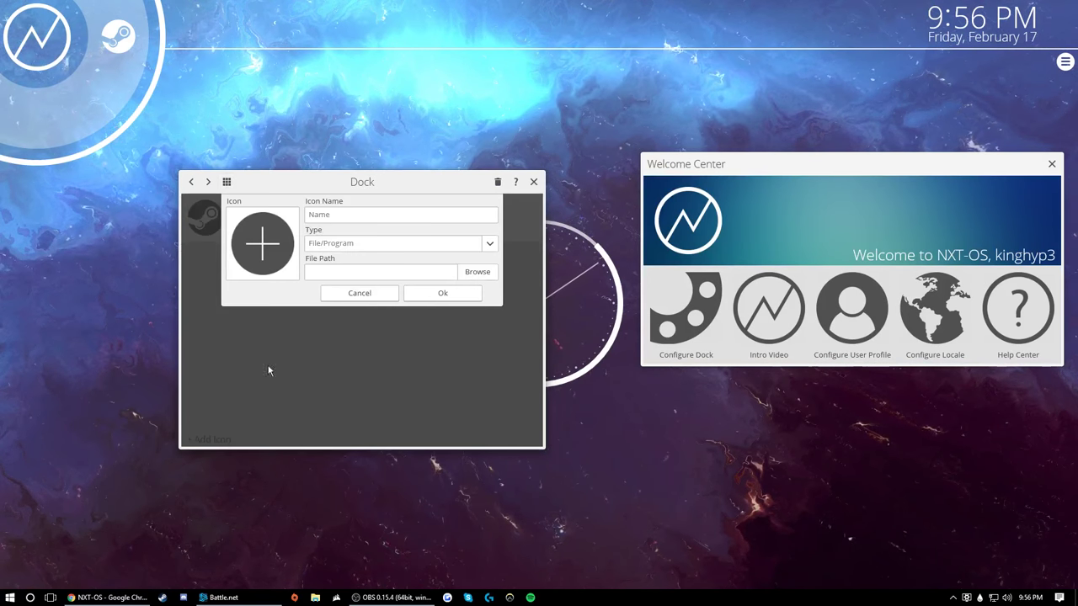
click(268, 244)
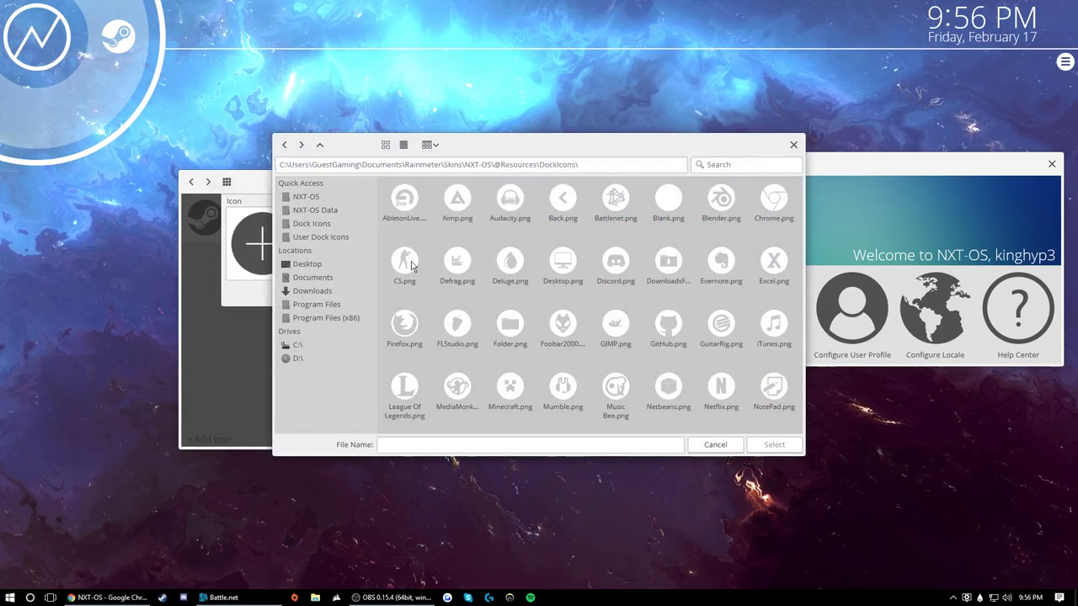
click(781, 205)
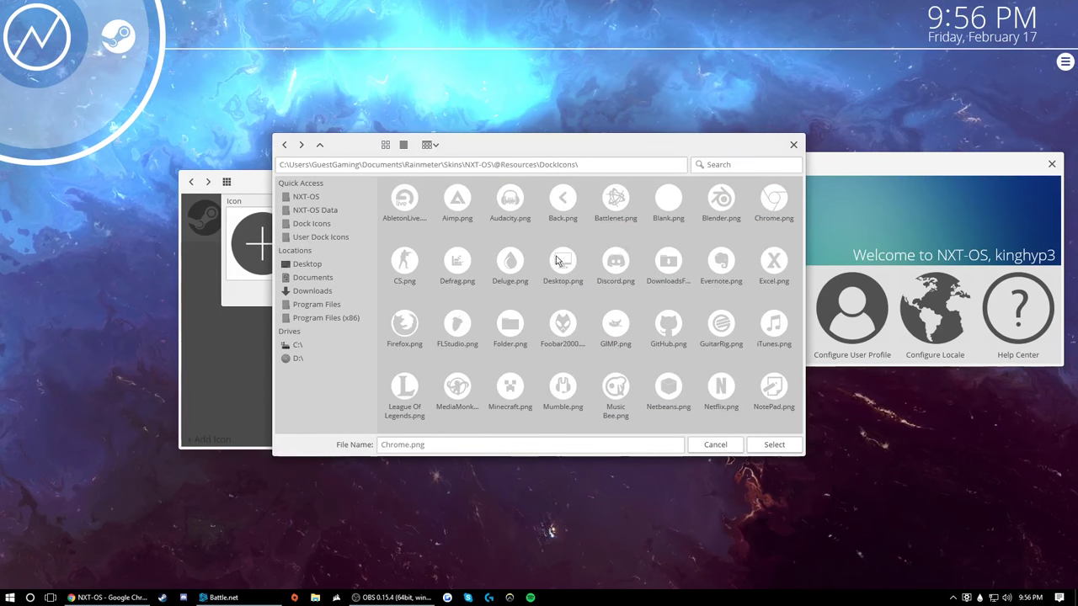
click(768, 451)
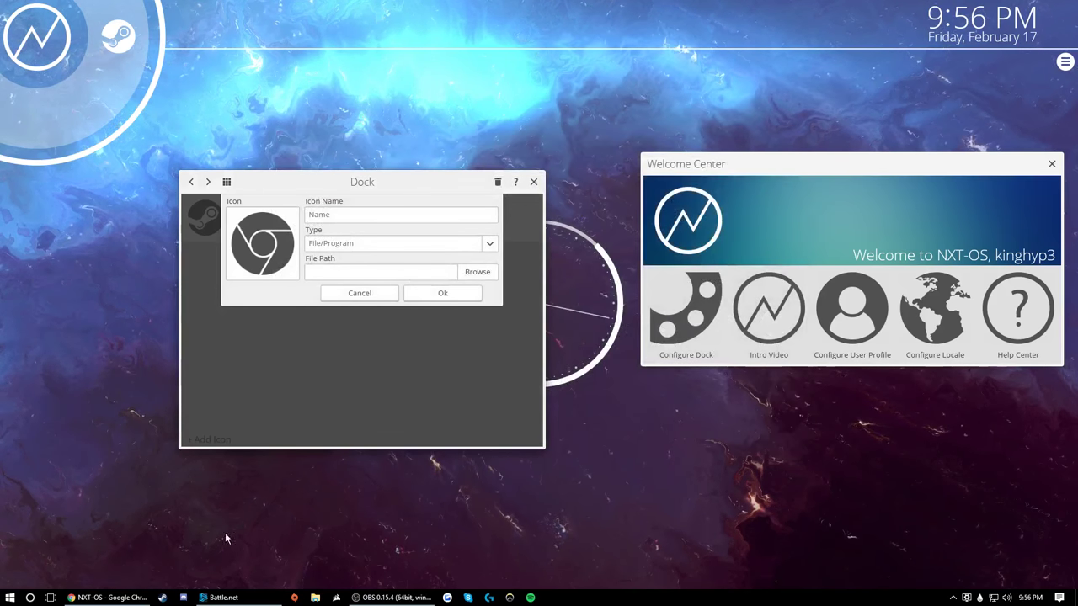
key(super)
click(278, 423)
text(chrome)
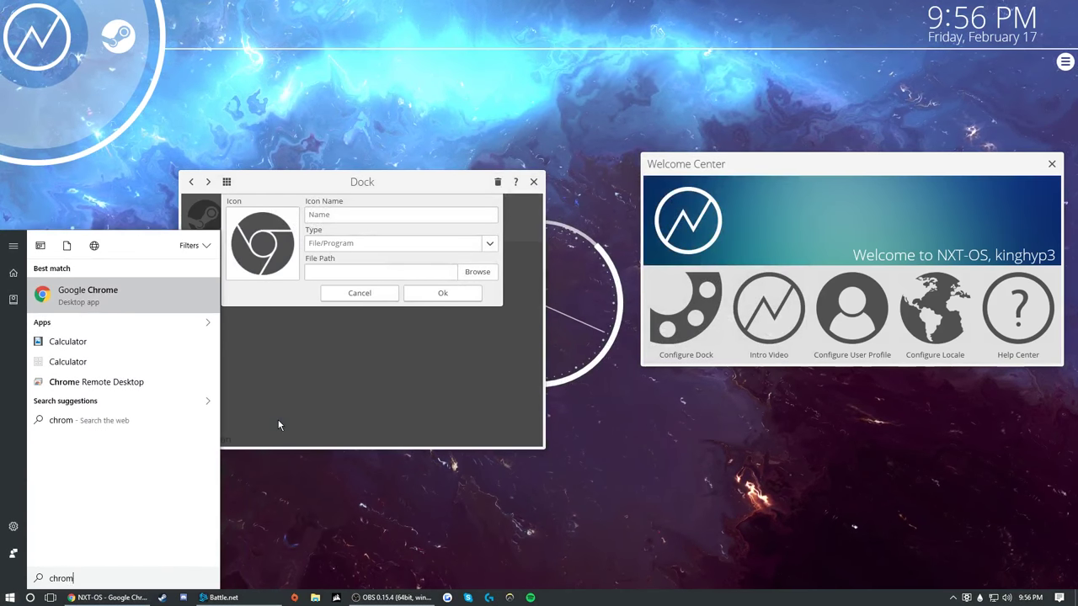
right_click(193, 306)
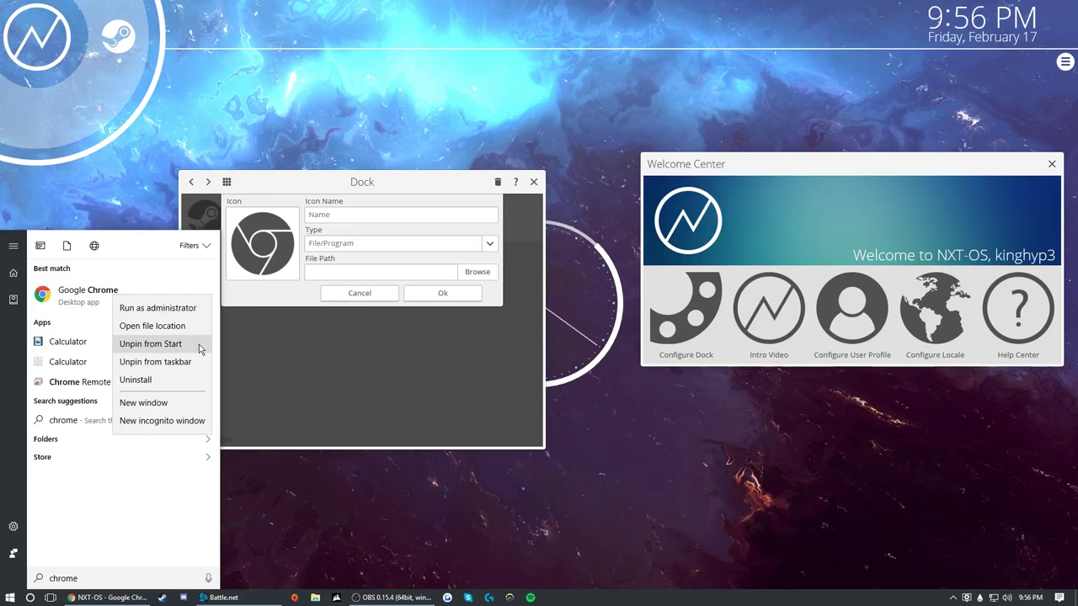
click(188, 328)
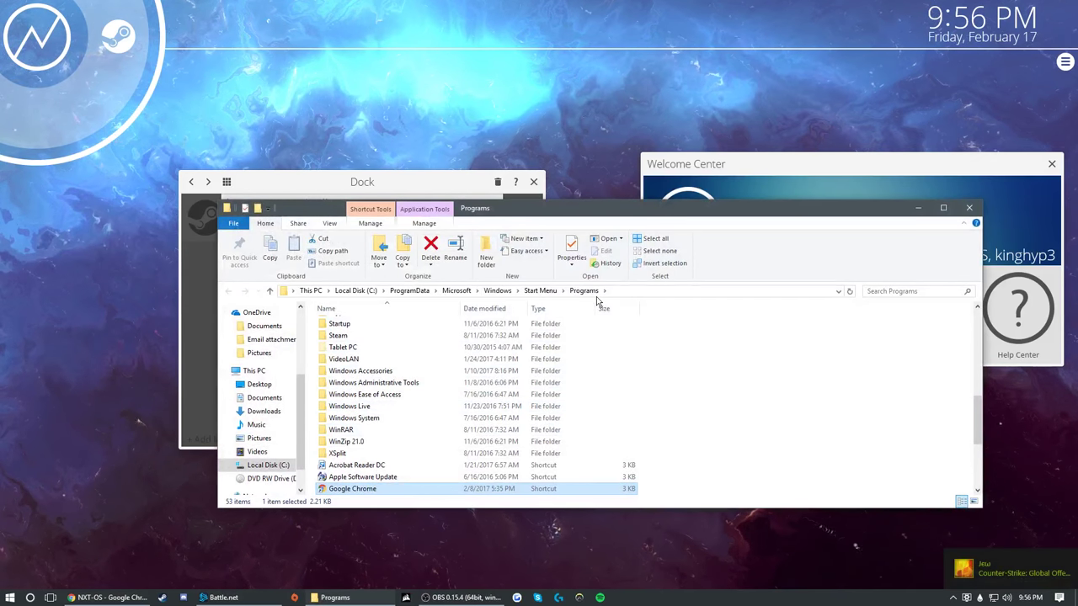
right_click(430, 495)
click(770, 347)
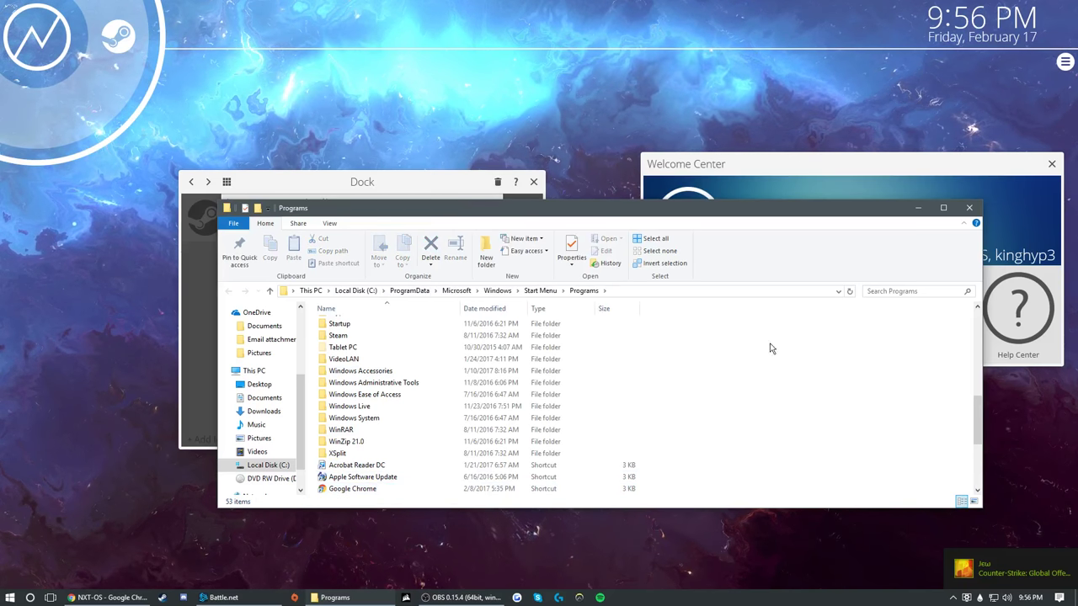
drag(762, 215, 697, 438)
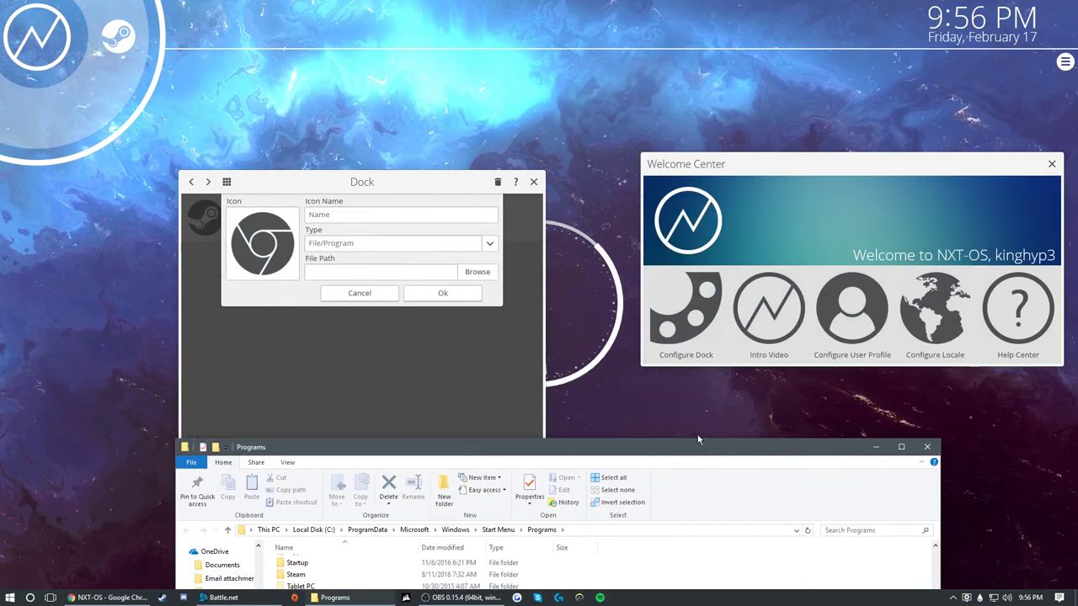
click(388, 272)
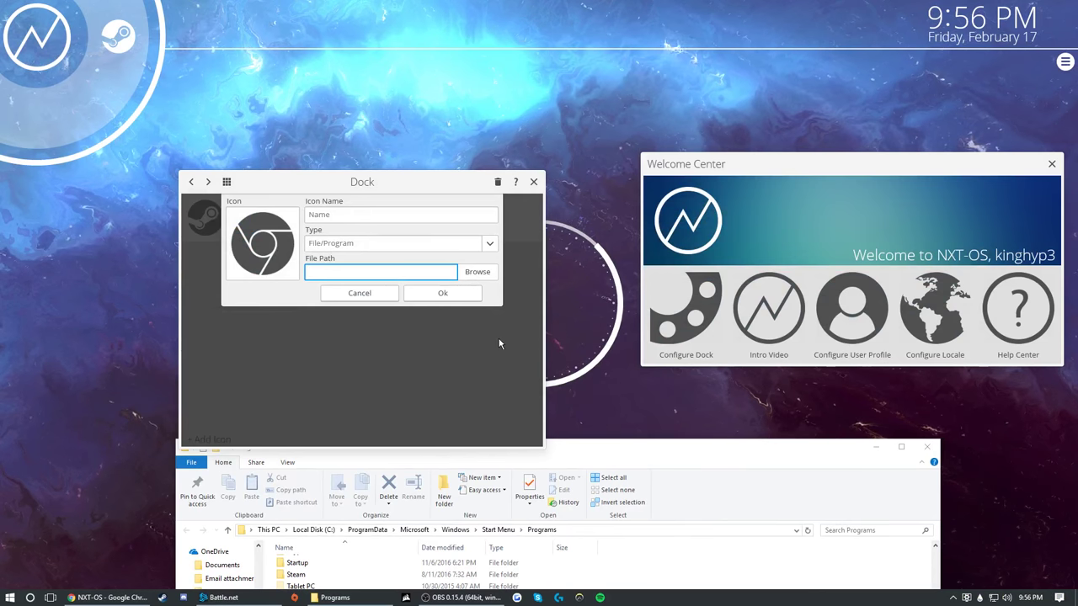
click(477, 272)
click(793, 145)
click(927, 449)
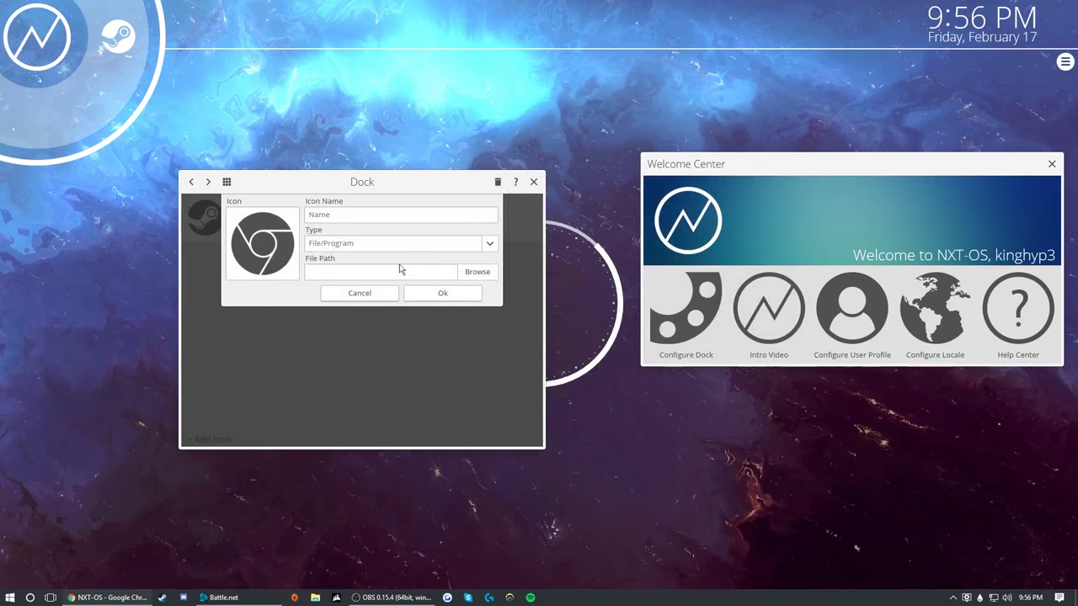
Cancel the Chrome icon form, close the Dock window, and open Configure User Profile.
click(370, 295)
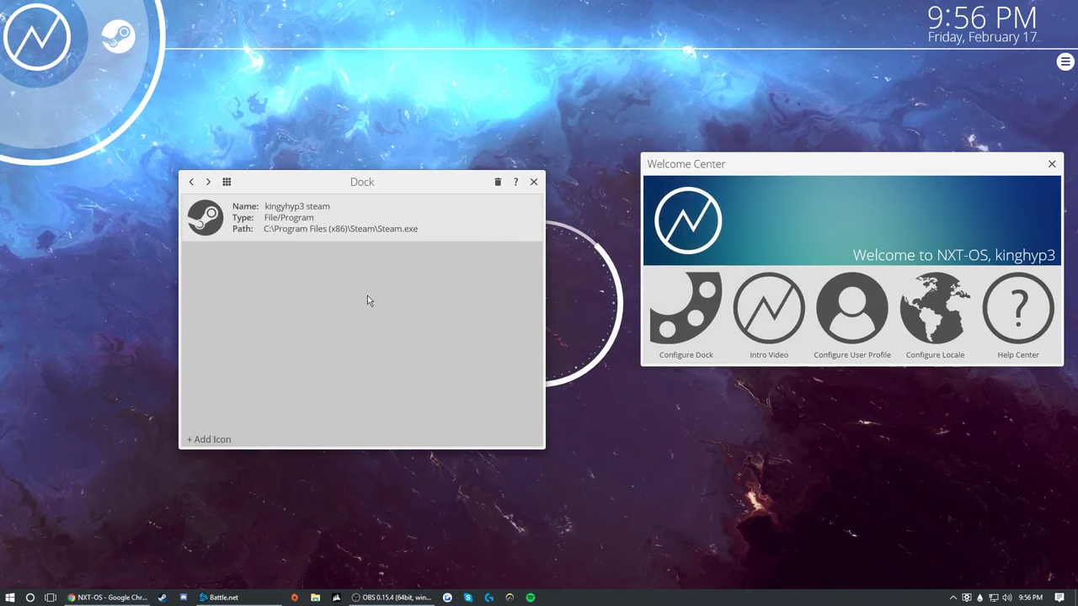
click(532, 182)
drag(767, 166, 581, 219)
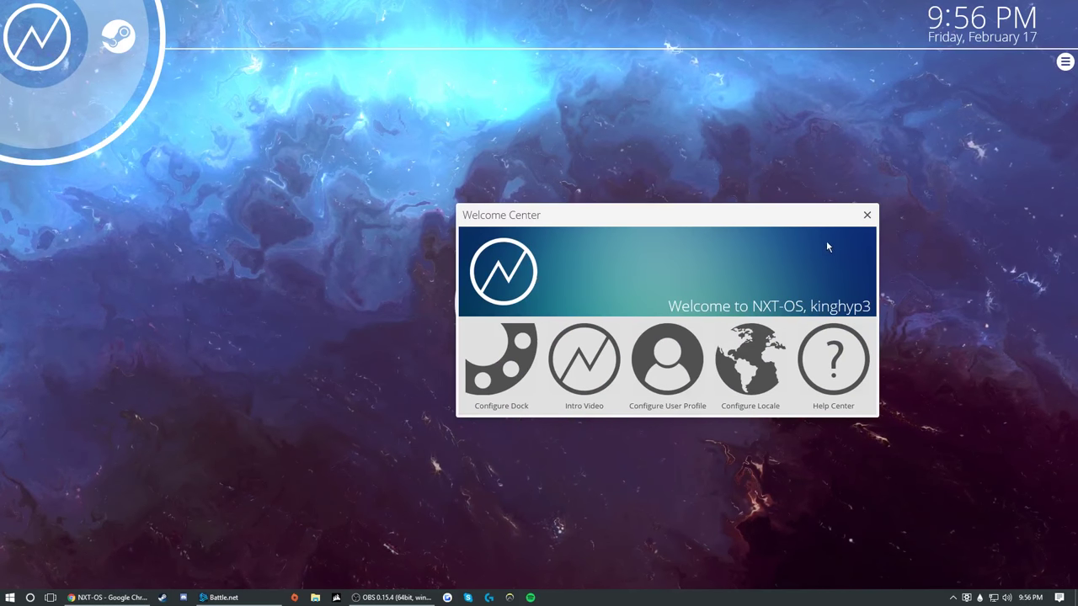
click(686, 350)
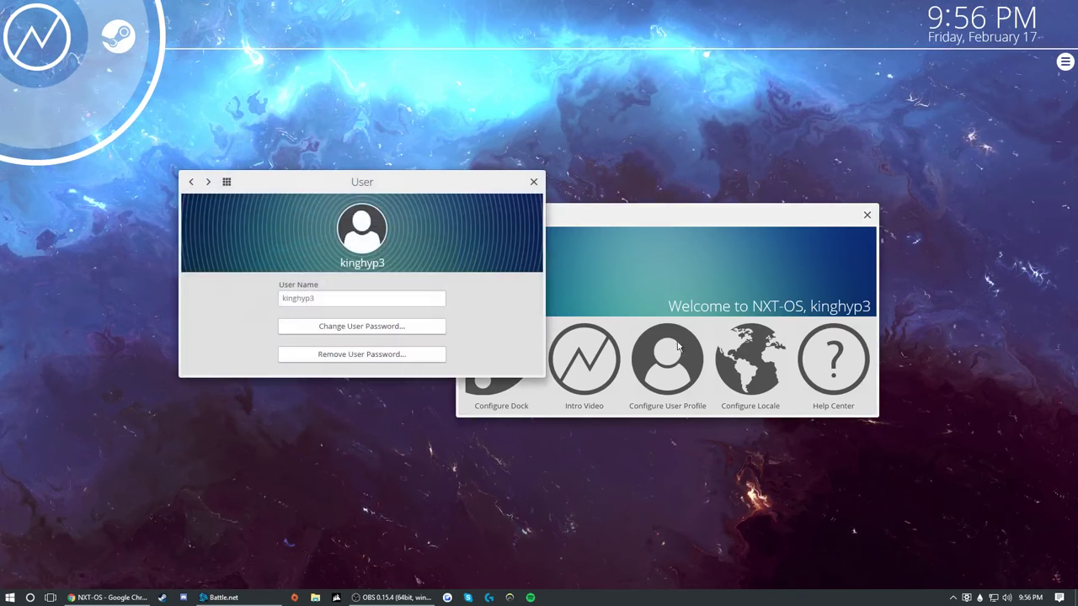
Replace the User Name with a new name, apply it, and close the User window.
double_click(361, 299)
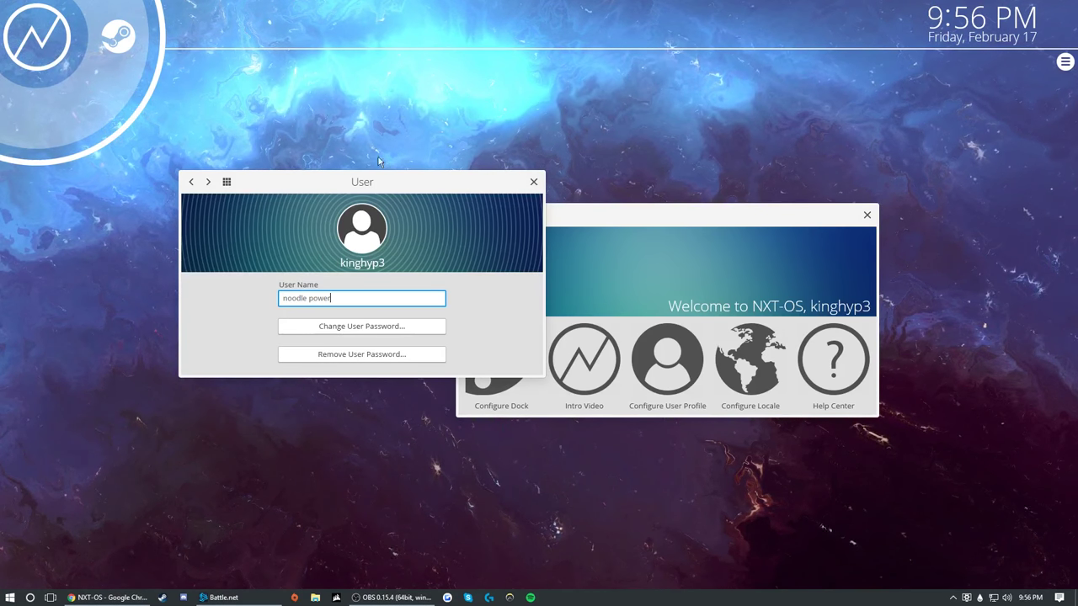
click(459, 362)
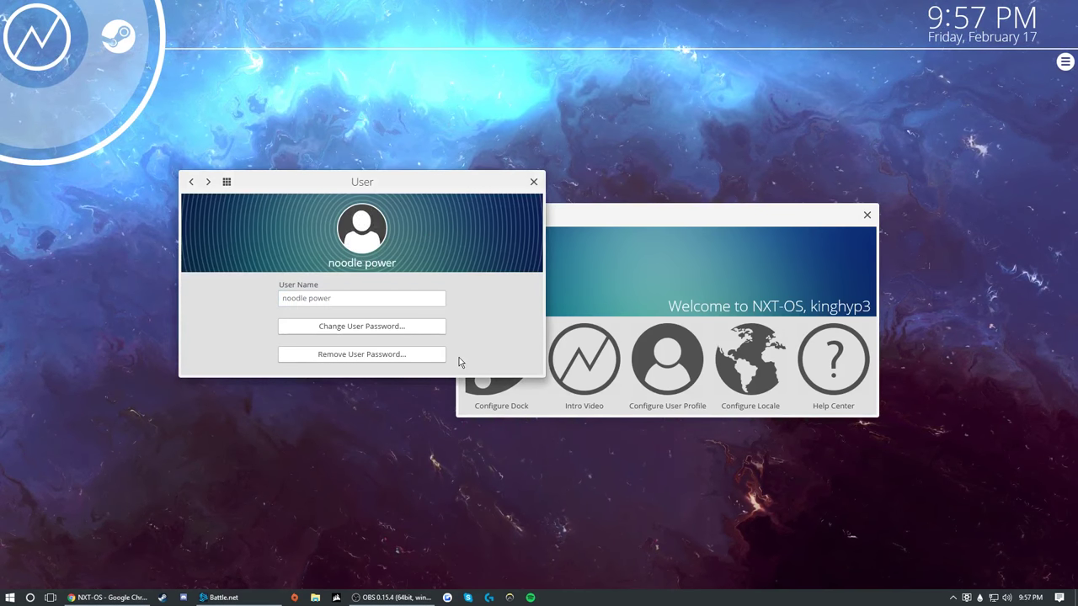
click(533, 182)
drag(645, 221, 581, 240)
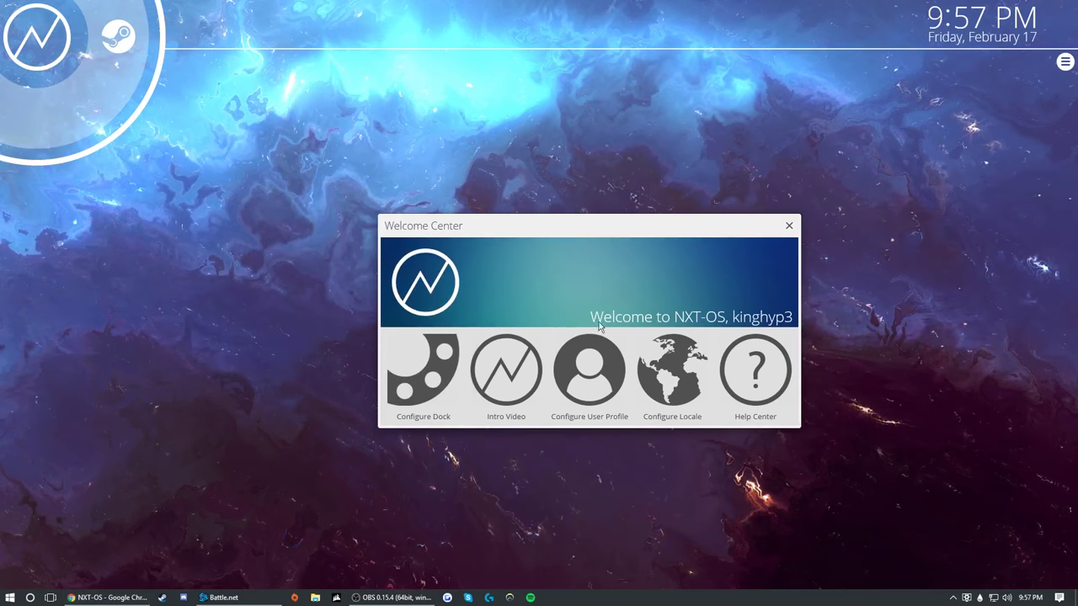
Close the Welcome Center and open the Add A Widget gallery from the top bar.
click(599, 368)
click(534, 181)
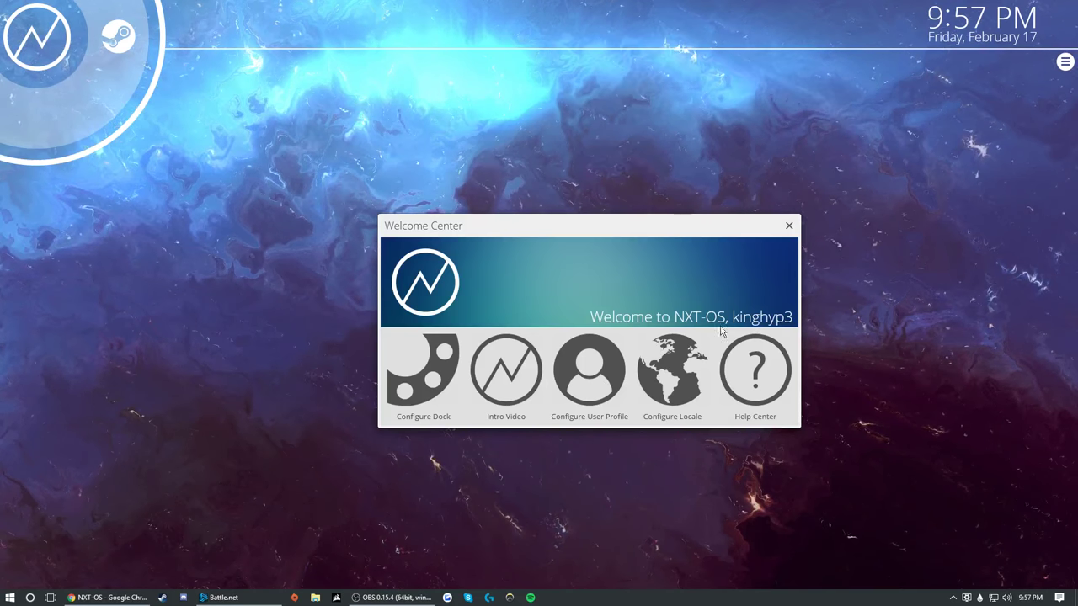
click(789, 226)
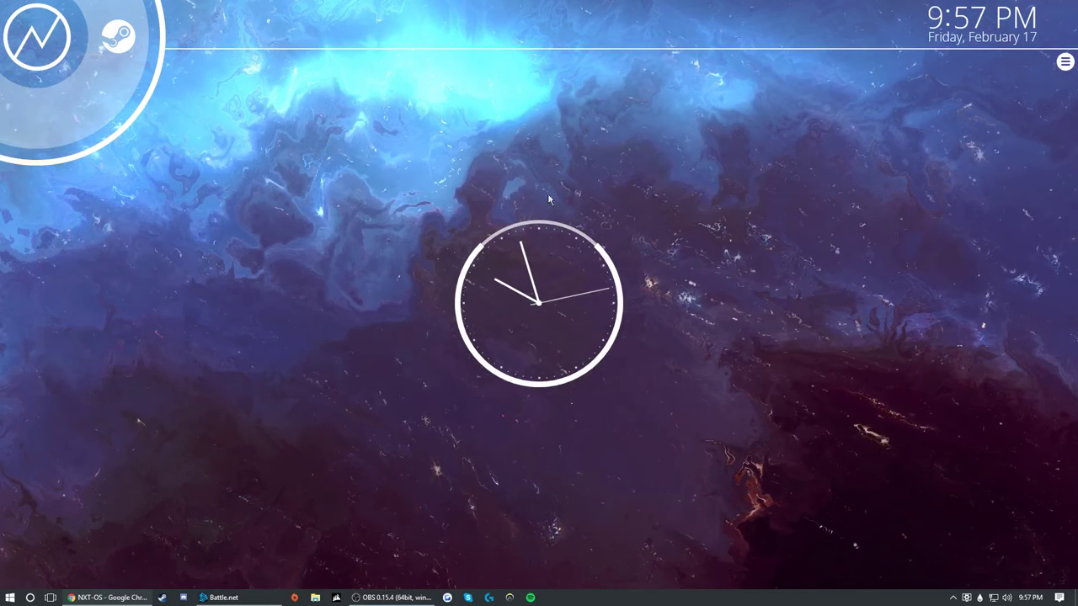
mouse_move(625, 98)
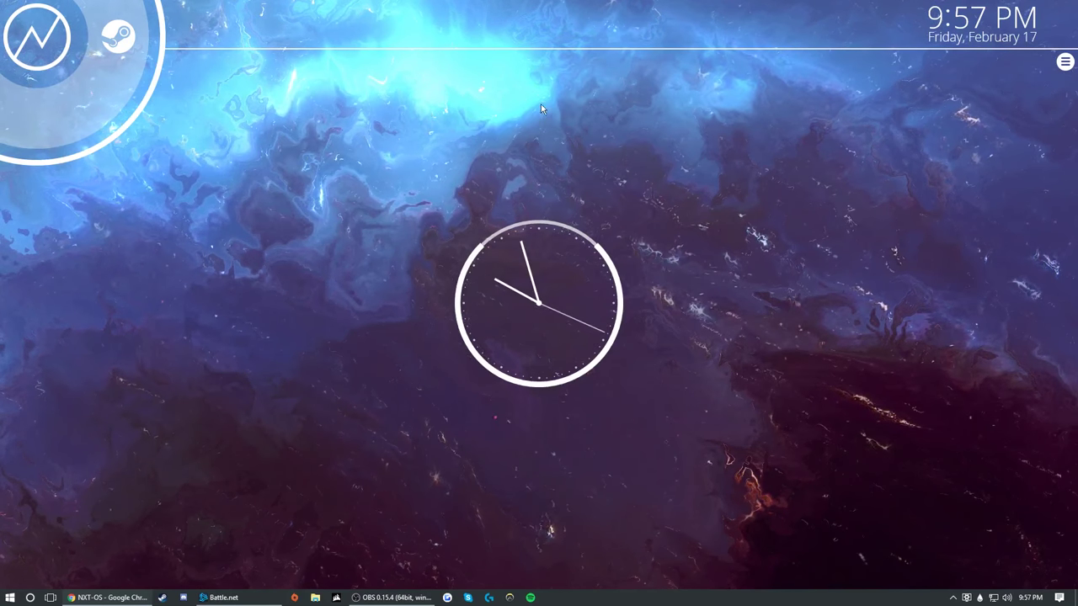
mouse_move(446, 85)
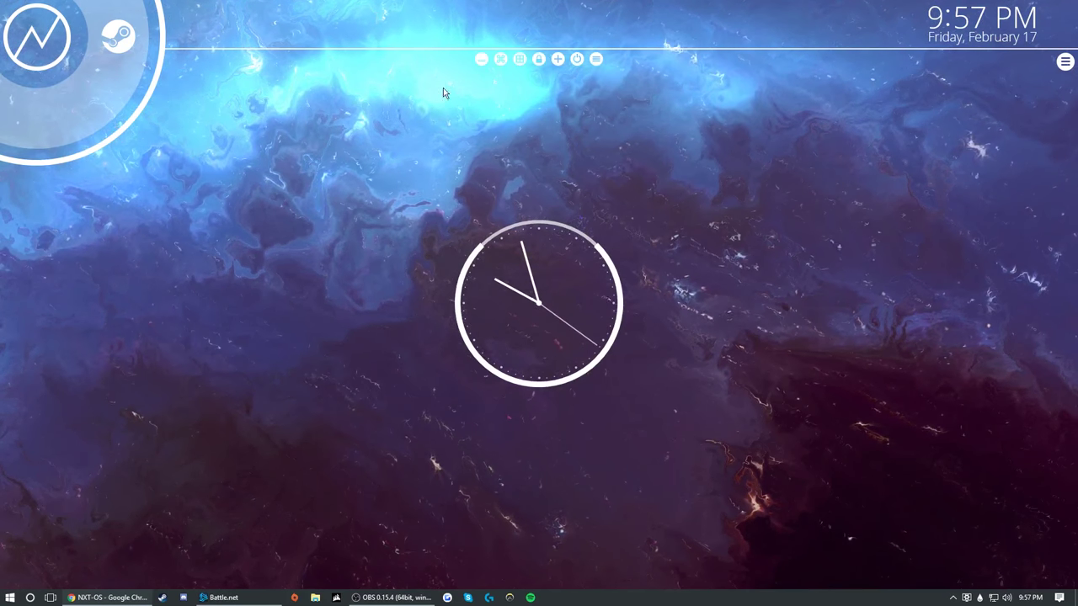
click(556, 59)
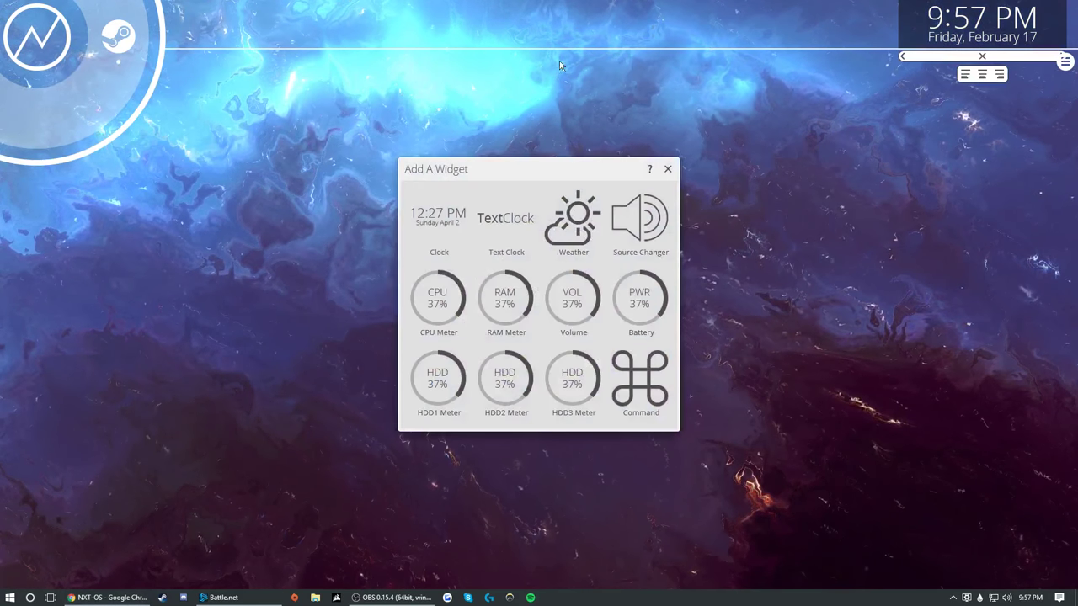
Add a Volume widget at 100% to the top bar and move it toward the clock.
drag(567, 173, 599, 174)
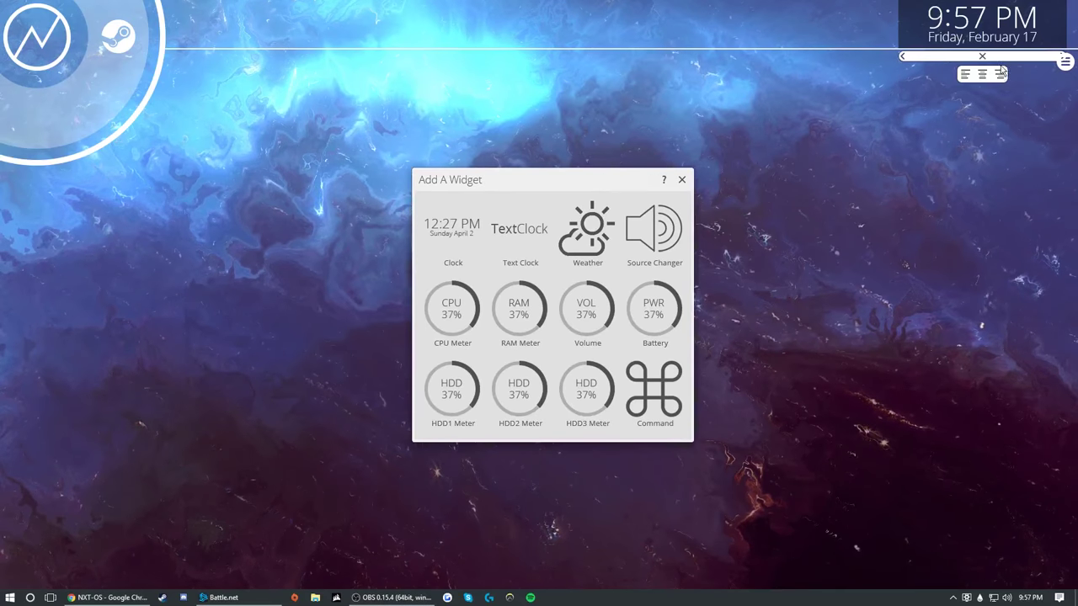
drag(943, 58, 932, 35)
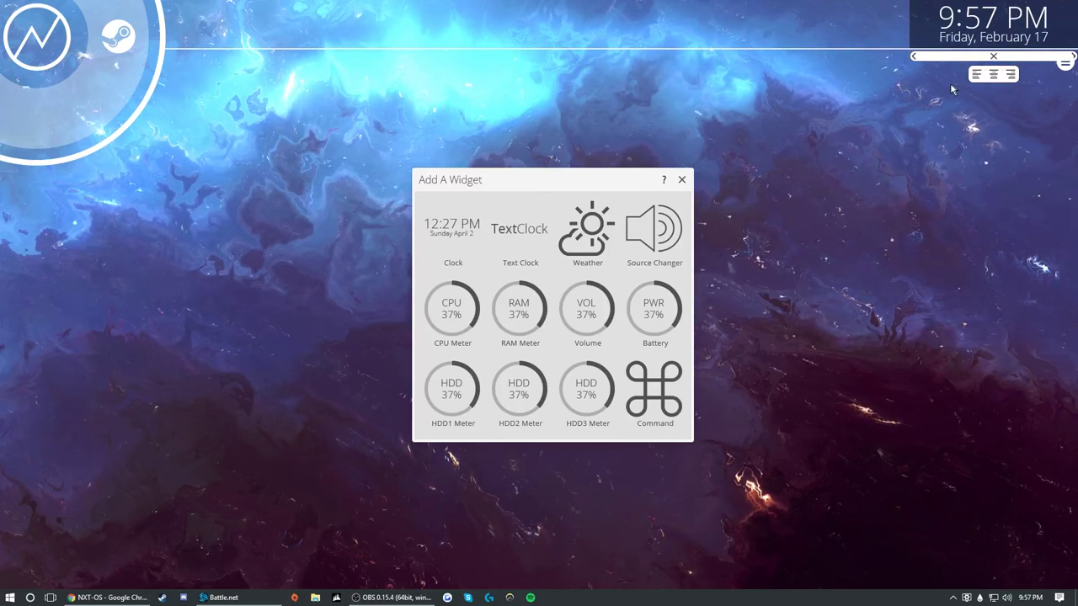
click(579, 332)
drag(198, 58, 353, 91)
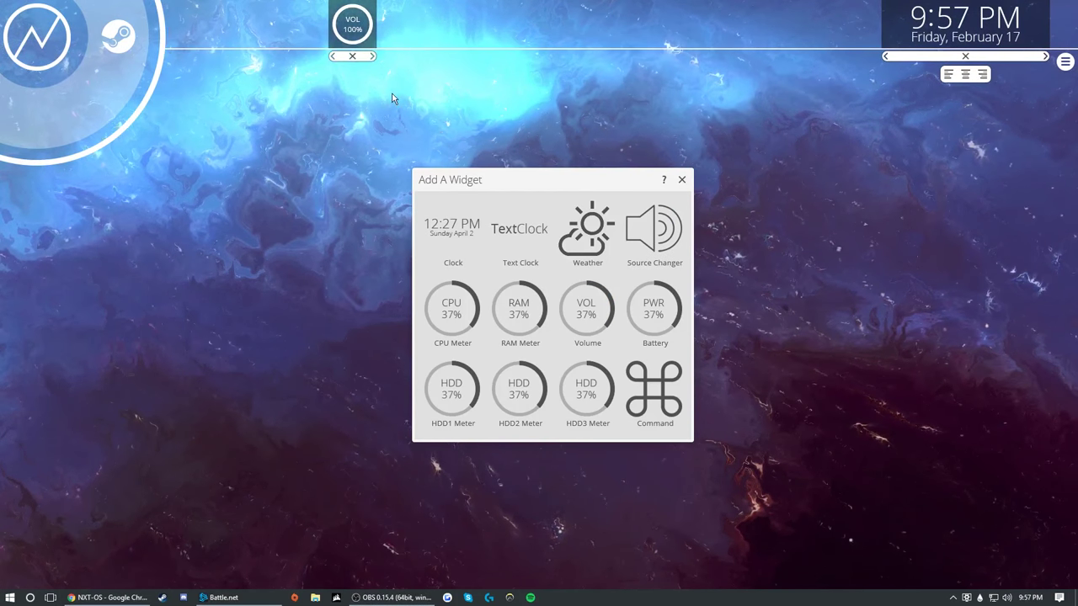
key(XF86AudioLowerVolume)
key(XF86AudioLowerVolume)
key(XF86AudioLowerVolume)
key(XF86AudioLowerVolume)
key(XF86AudioLowerVolume)
key(XF86AudioLowerVolume)
key(XF86AudioLowerVolume)
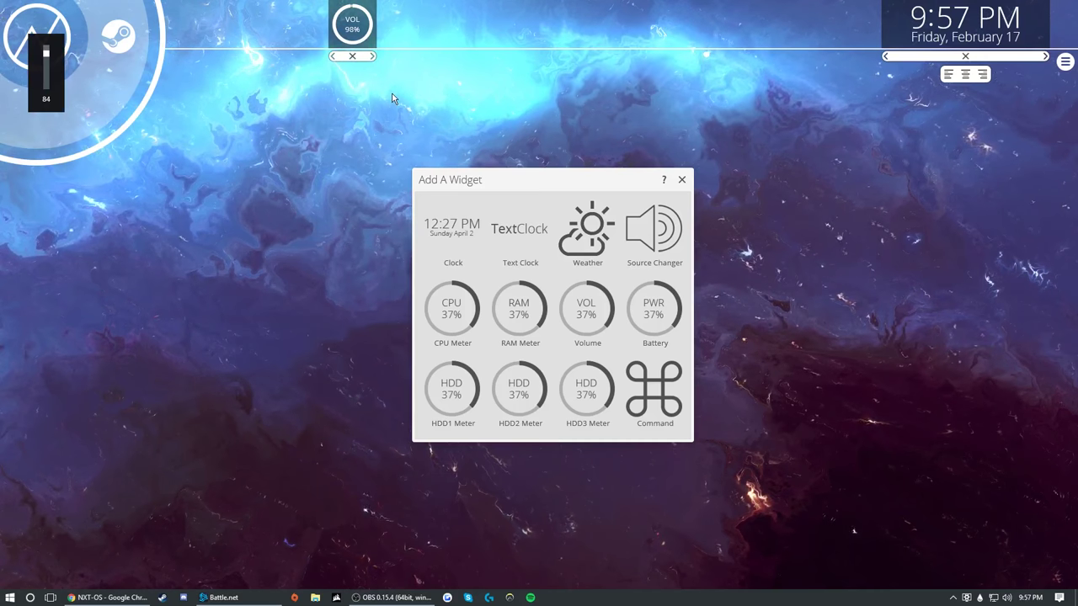
key(XF86AudioRaiseVolume)
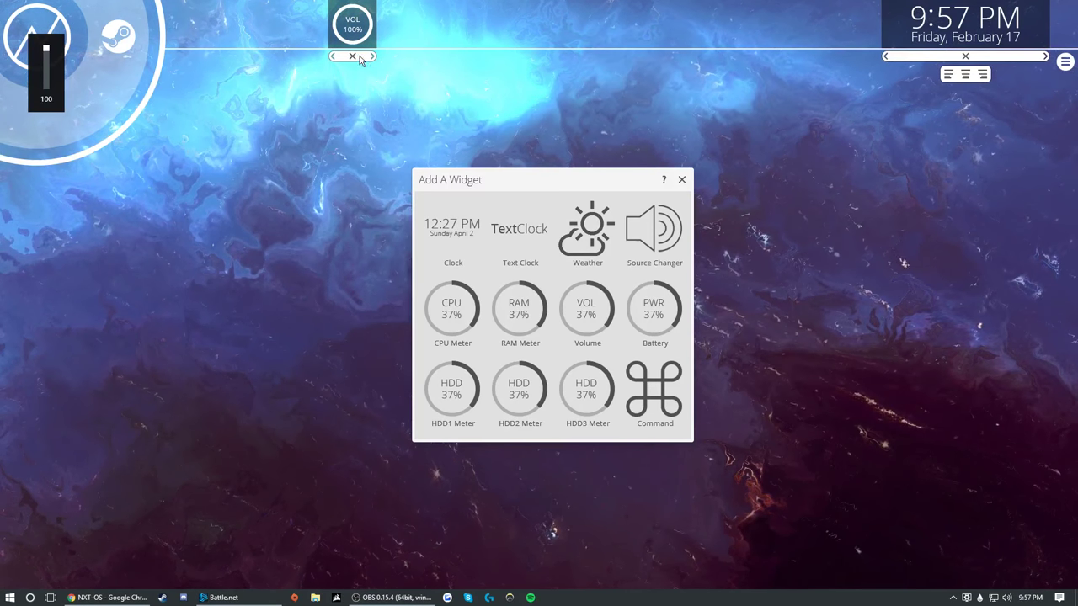
drag(357, 62, 755, 69)
Add the 54° weather widget right of Volume, then add and remove a trial Text Clock.
click(588, 229)
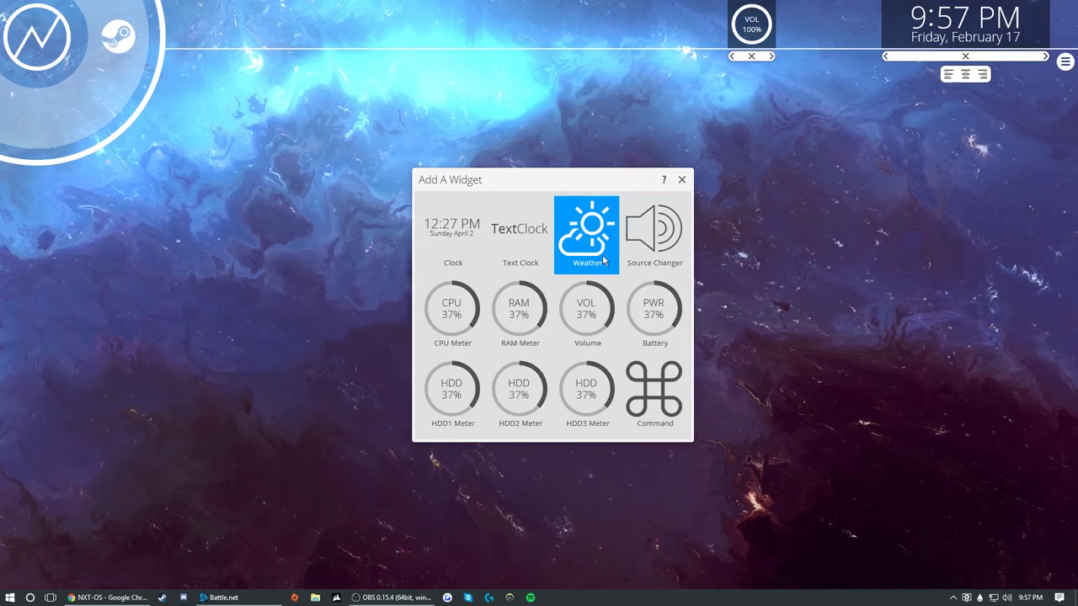
drag(271, 61, 673, 57)
drag(769, 51, 620, 60)
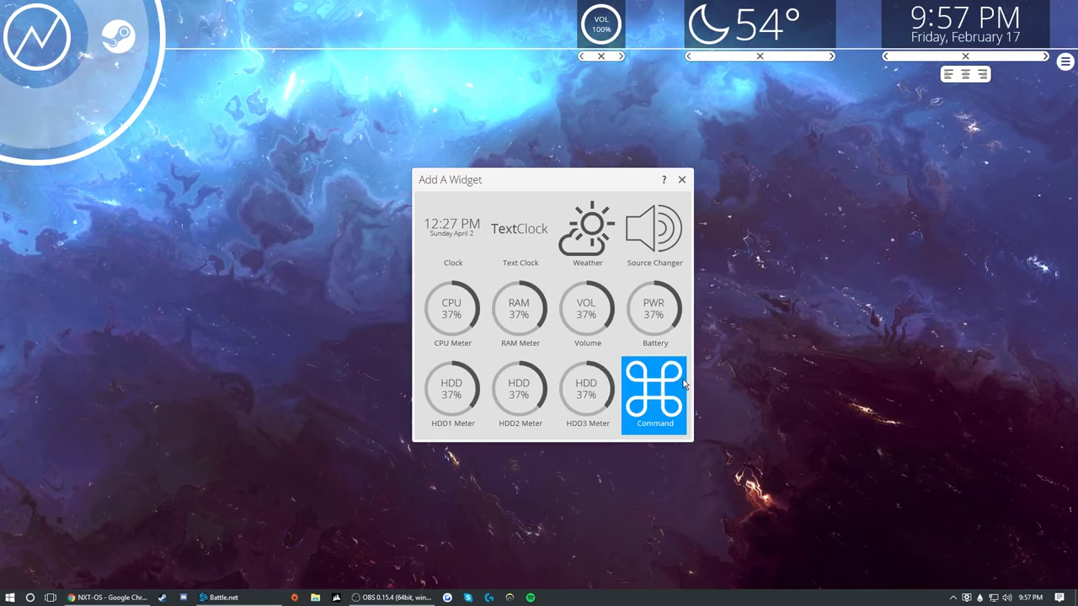
click(546, 217)
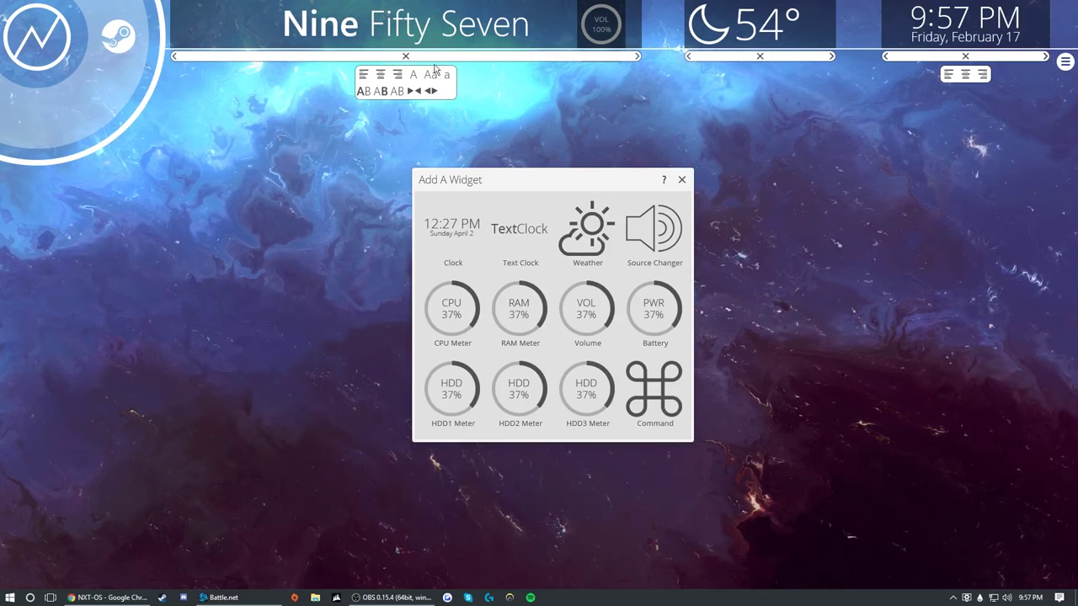
click(405, 57)
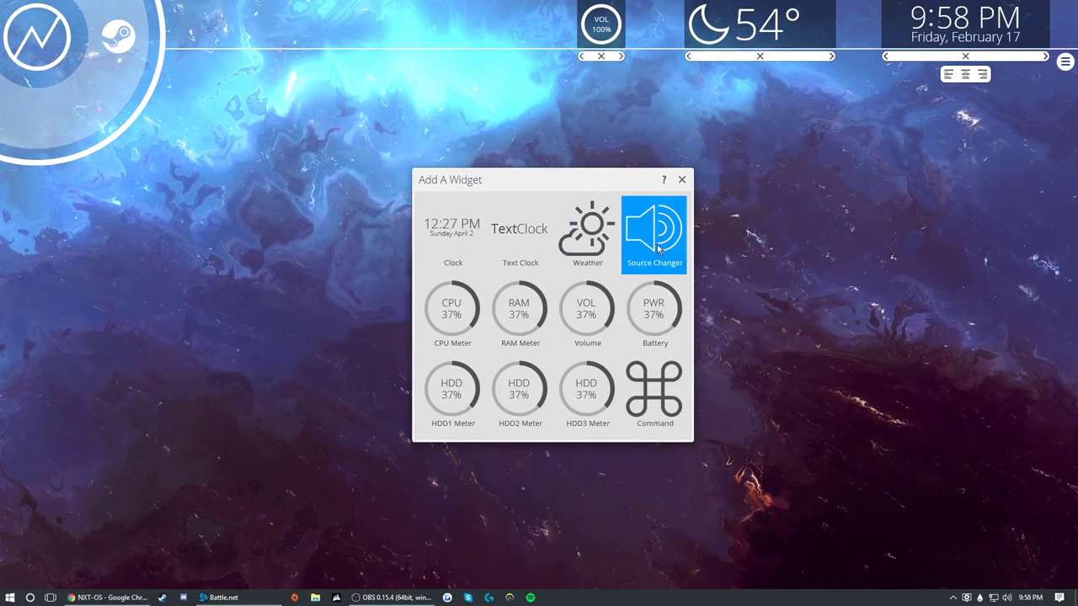
Add a RAM meter (44%) to the top bar, then open Task Manager via taskmgr and close it.
drag(535, 308, 493, 119)
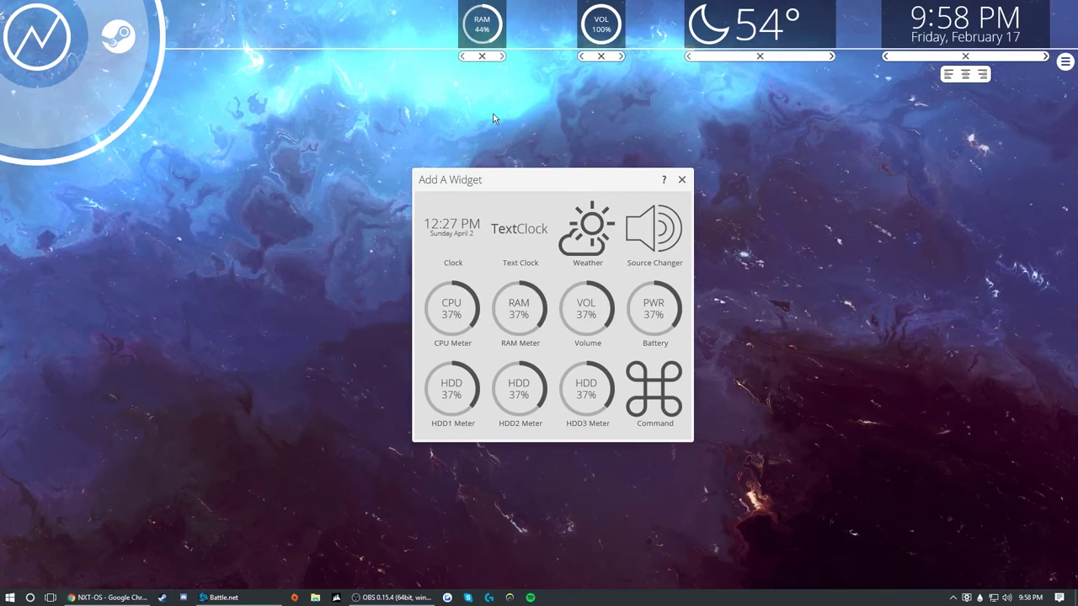
key(super+r)
text(tas)
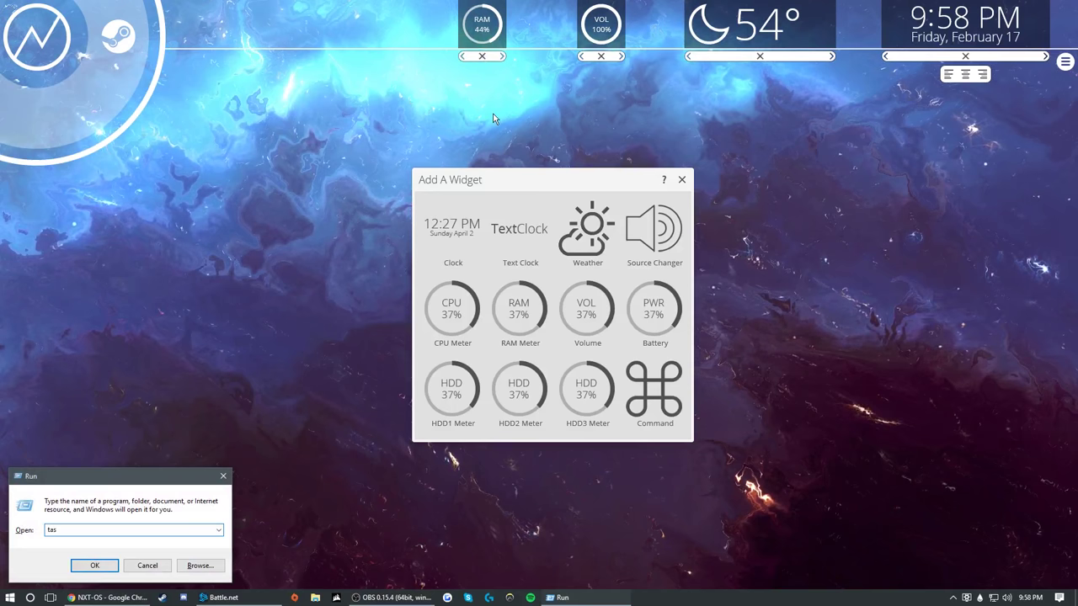
text(kmgr)
key(Return)
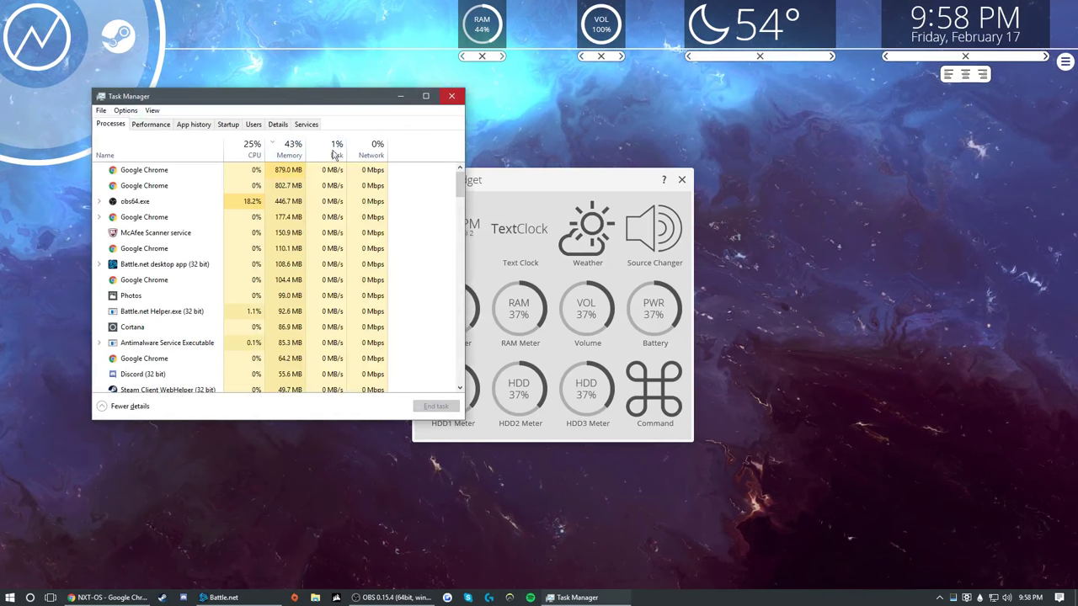
click(452, 98)
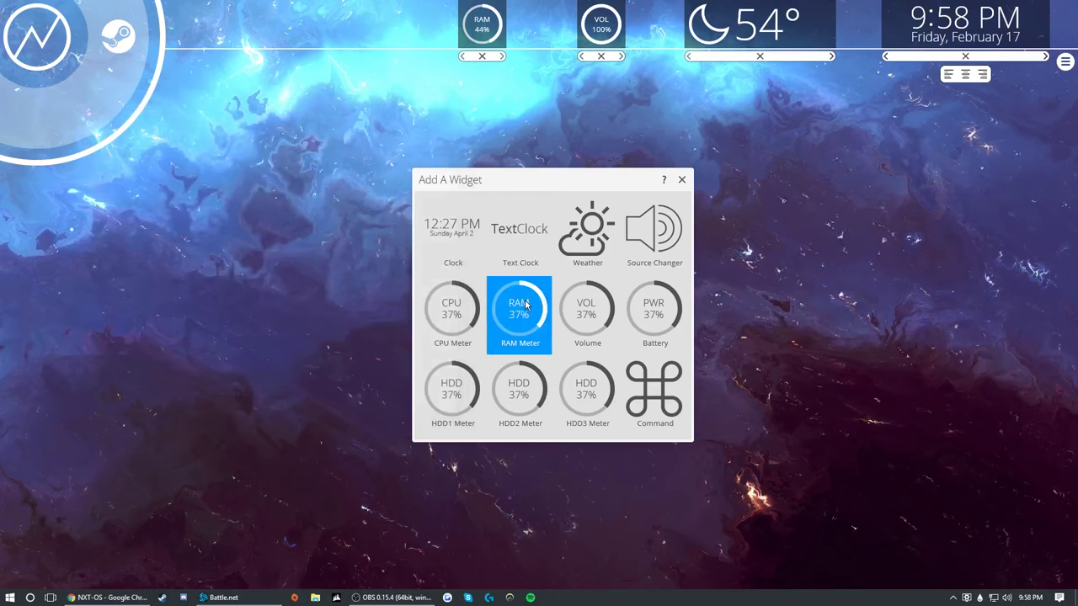
Place a CPU meter (24%) left of RAM, and try then remove a battery widget.
click(451, 310)
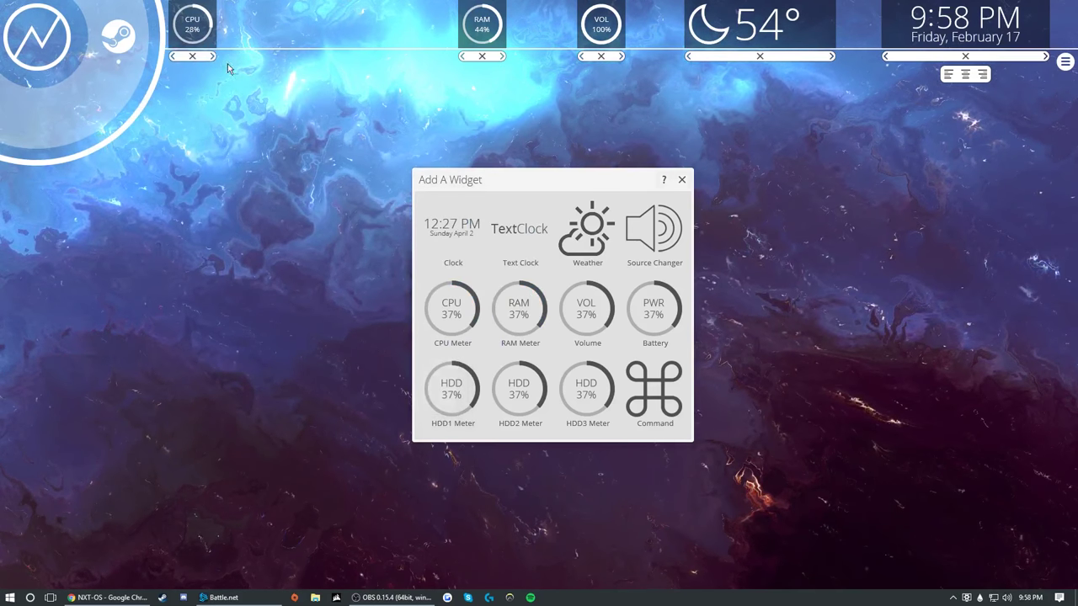
drag(193, 57, 440, 86)
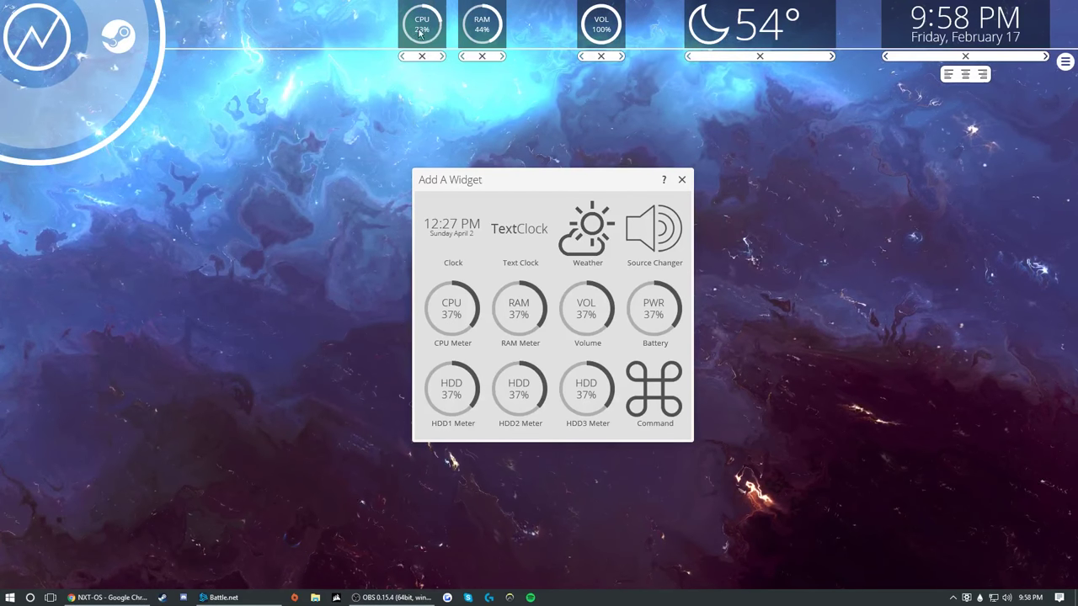
click(677, 331)
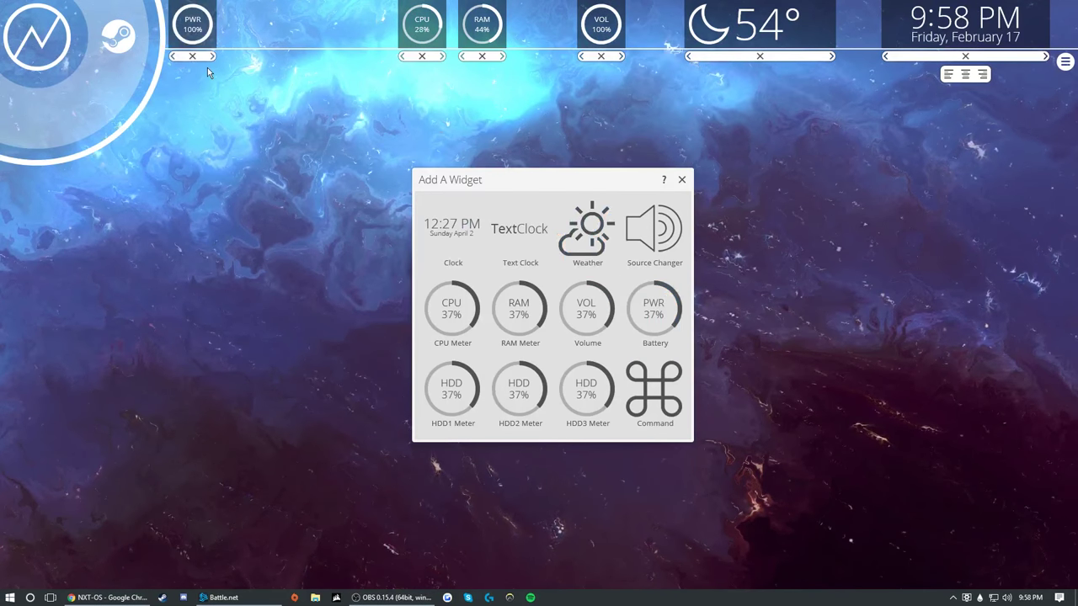
drag(207, 66, 317, 74)
click(311, 56)
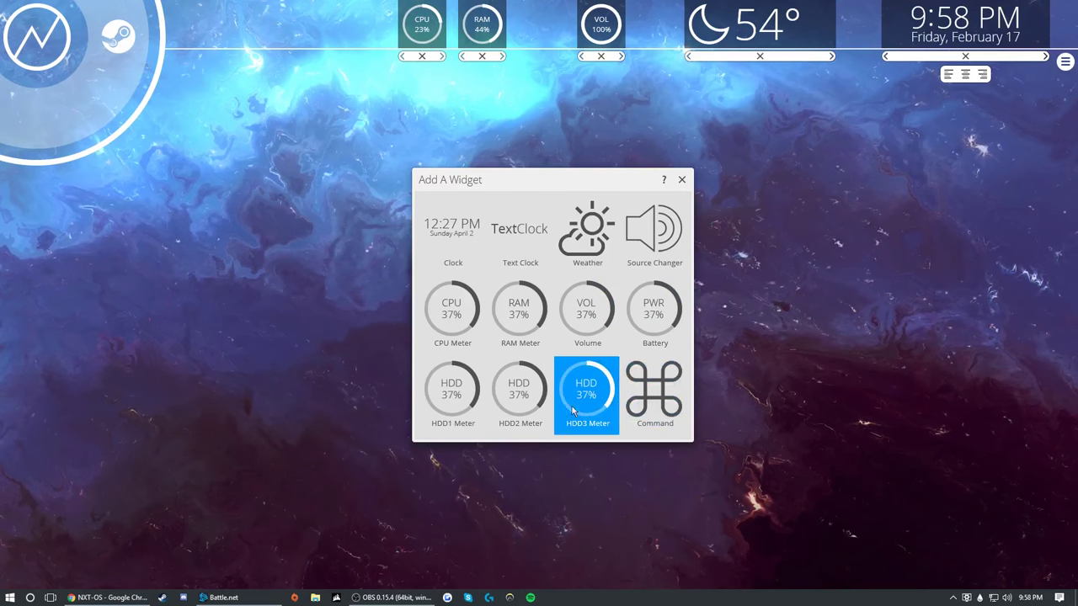
Add the C and D drive meters, try repositioning them, then remove both.
click(455, 394)
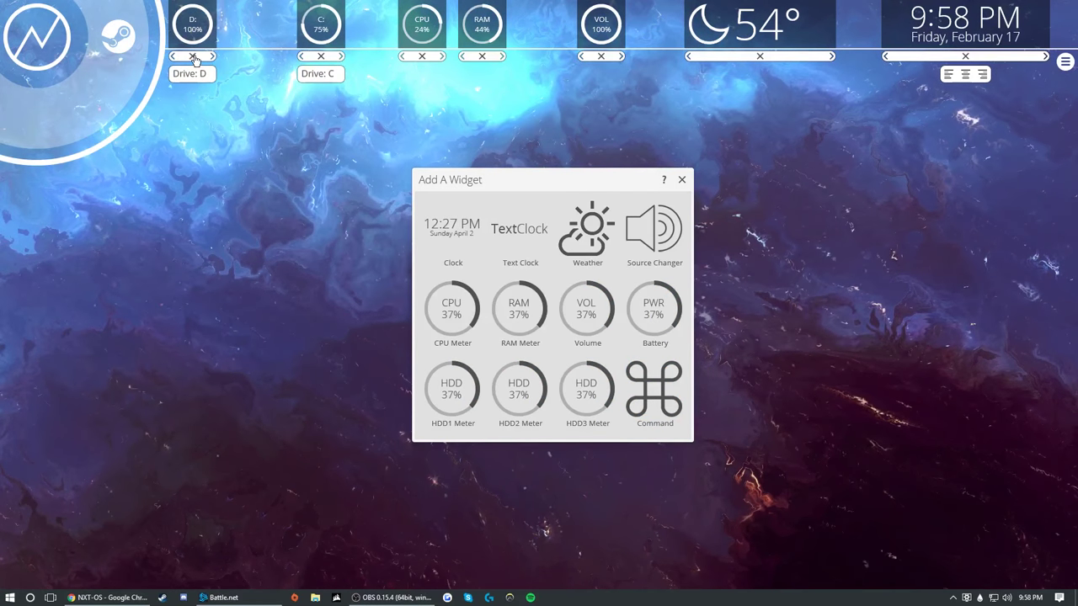
drag(306, 68, 190, 47)
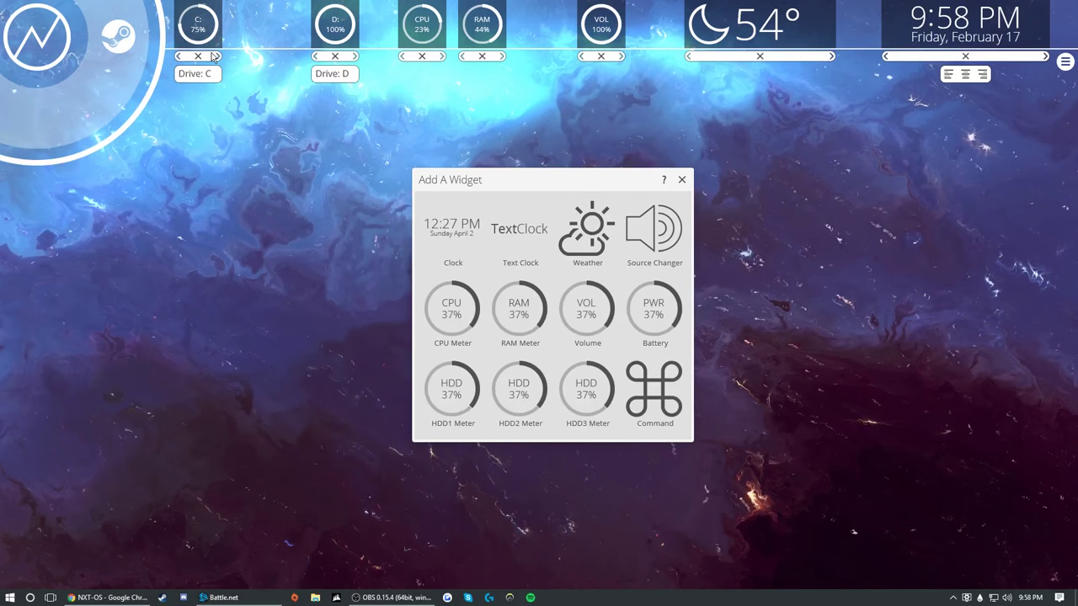
click(335, 56)
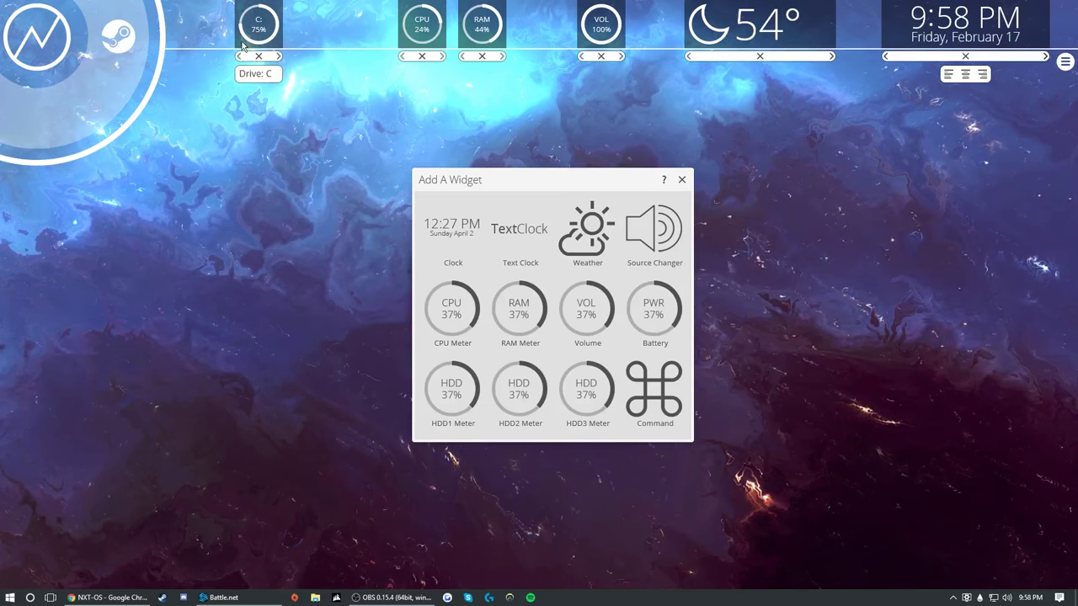
click(276, 56)
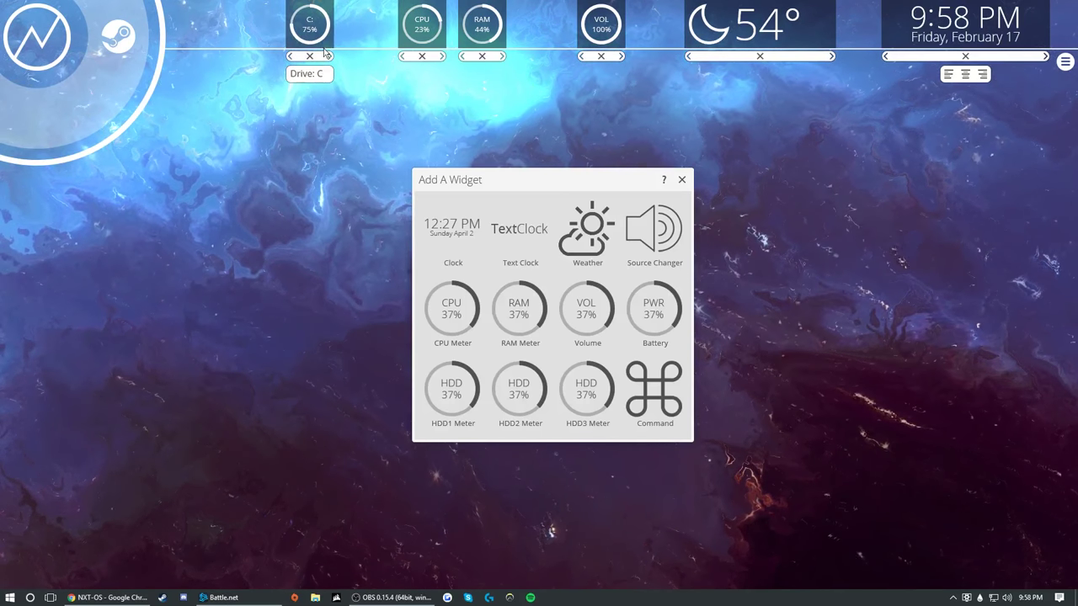
click(310, 56)
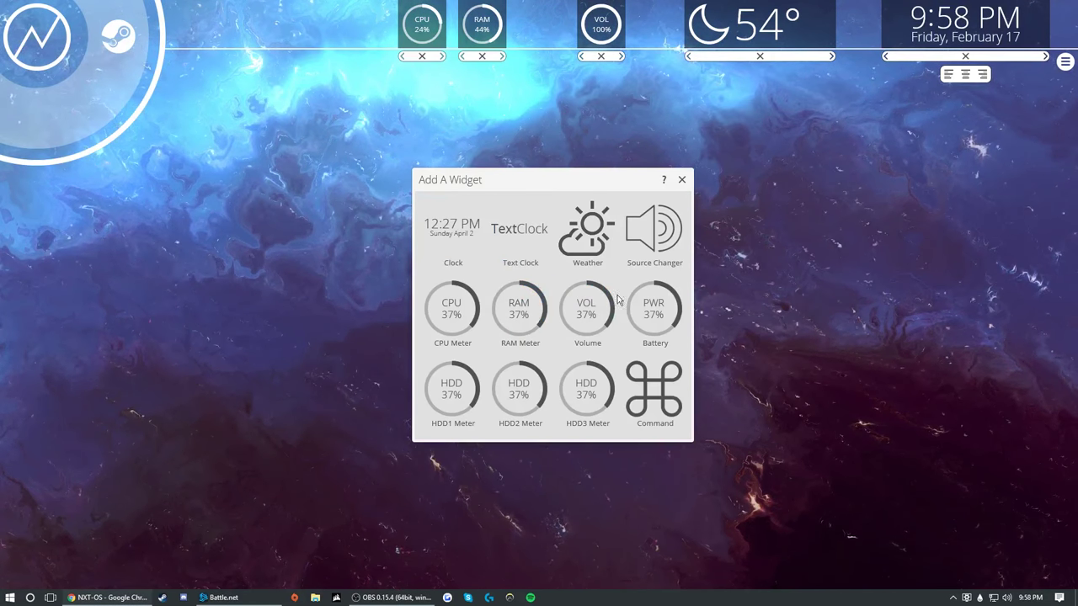